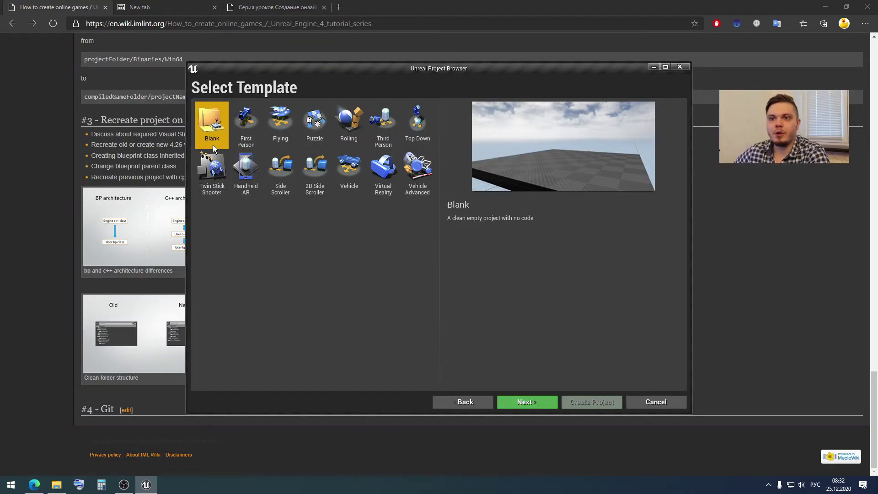
- Create a blank C++ project named textProj with no starter content
{"action": "left_click", "coordinate": [549, 402]}
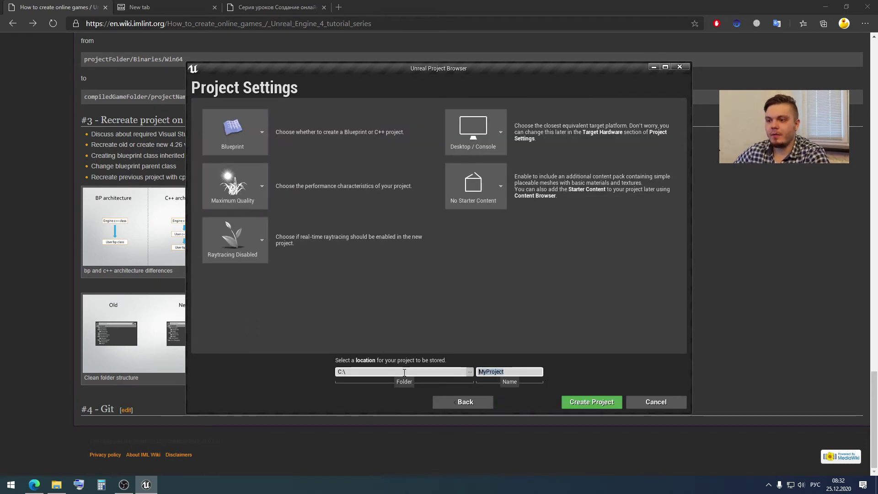
{"action": "key", "text": "BackSpace"}
{"action": "key", "text": "alt+shift"}
{"action": "type", "text": "textProj"}
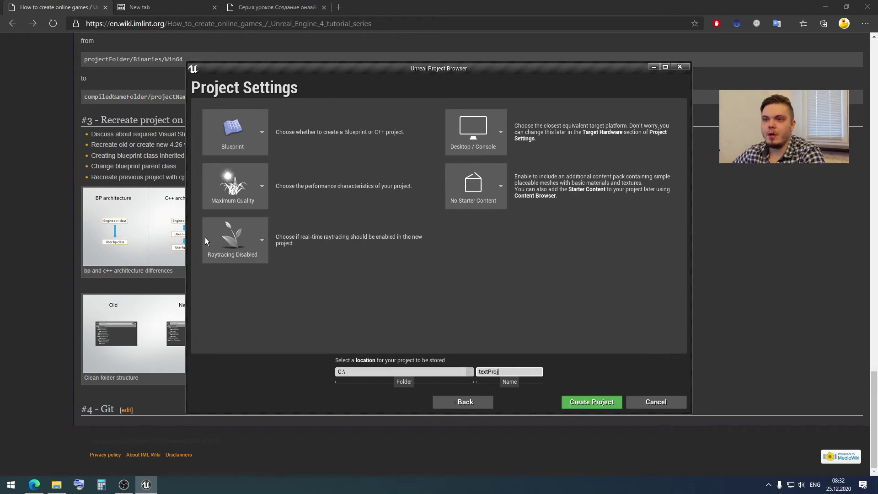
{"action": "left_click", "coordinate": [253, 150]}
{"action": "left_click", "coordinate": [251, 220]}
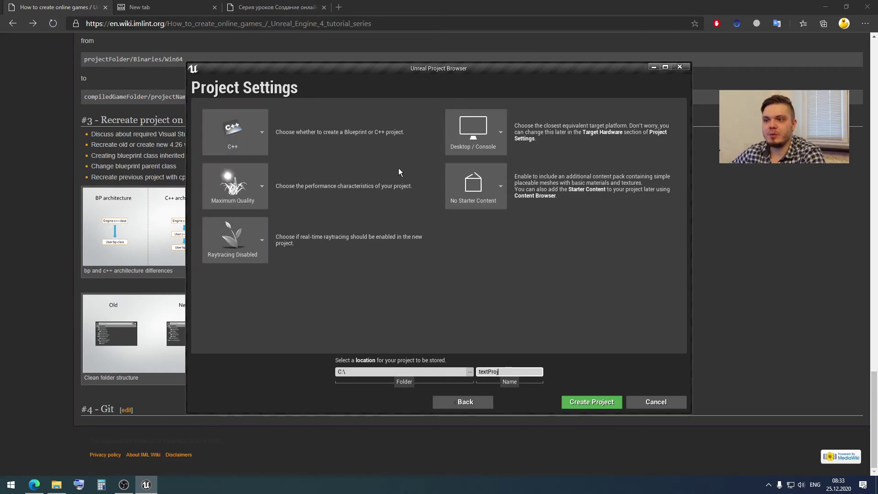
{"action": "left_click", "coordinate": [592, 402]}
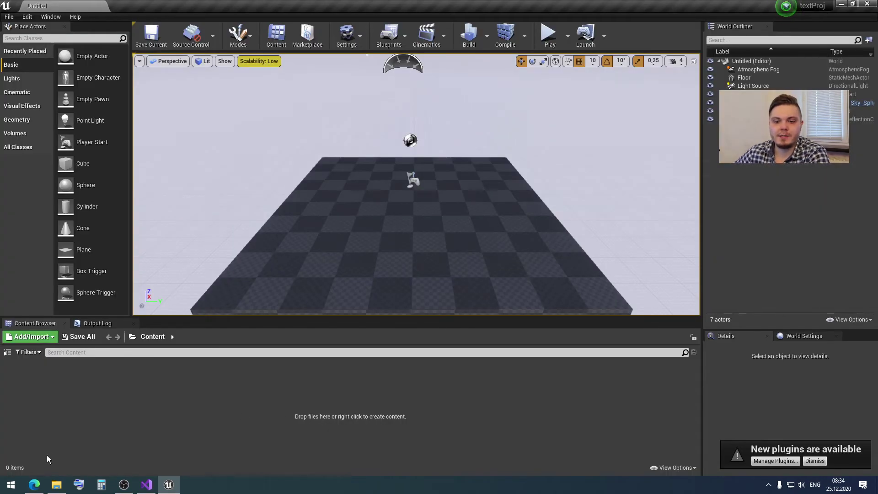
{"action": "left_click", "coordinate": [34, 484]}
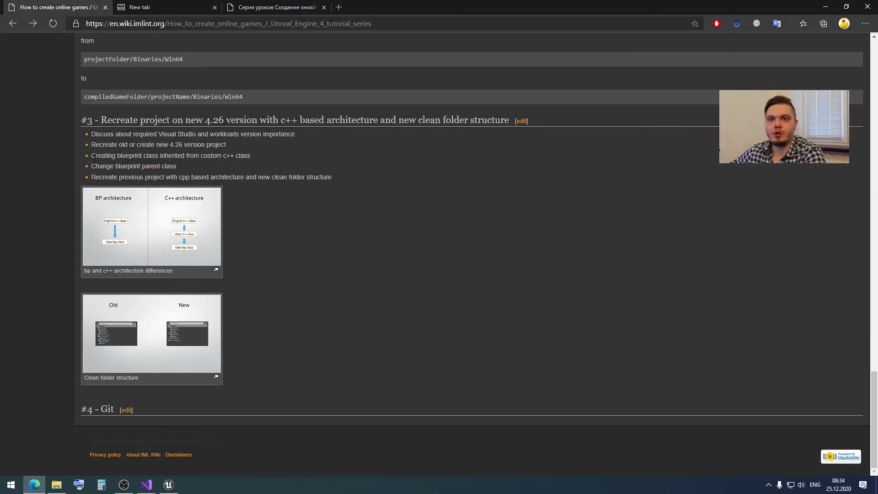
- Enlarge the wiki's architecture differences diagram, then return to the editor
{"action": "left_click", "coordinate": [249, 161]}
{"action": "left_click", "coordinate": [155, 235]}
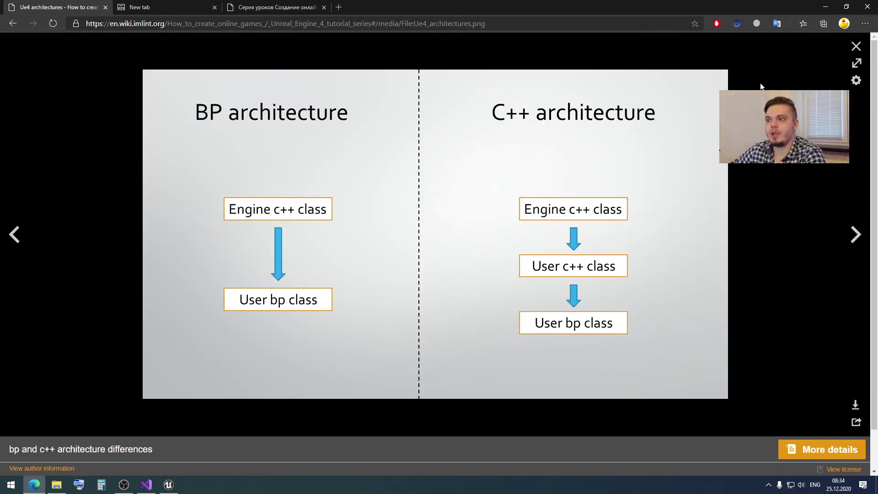
{"action": "left_click", "coordinate": [825, 8]}
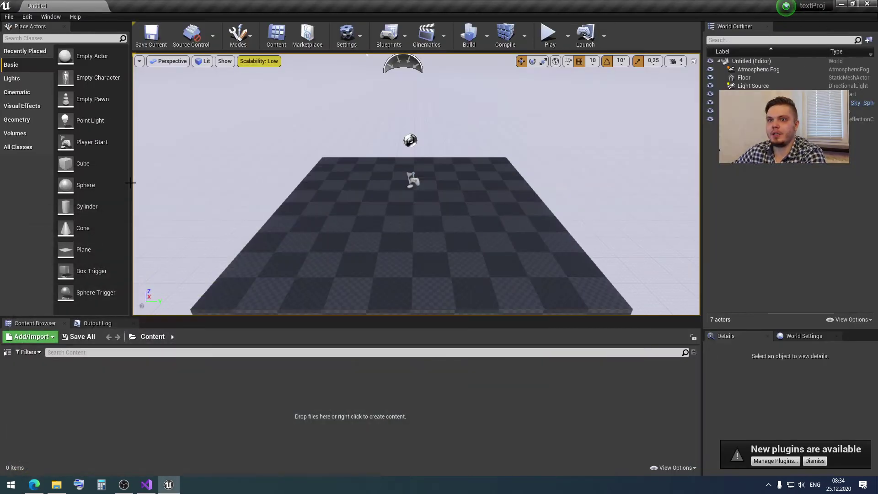
- Add a MainMenu folder under Content containing a Blueprints subfolder
{"action": "left_click", "coordinate": [7, 353]}
{"action": "right_click", "coordinate": [48, 363]}
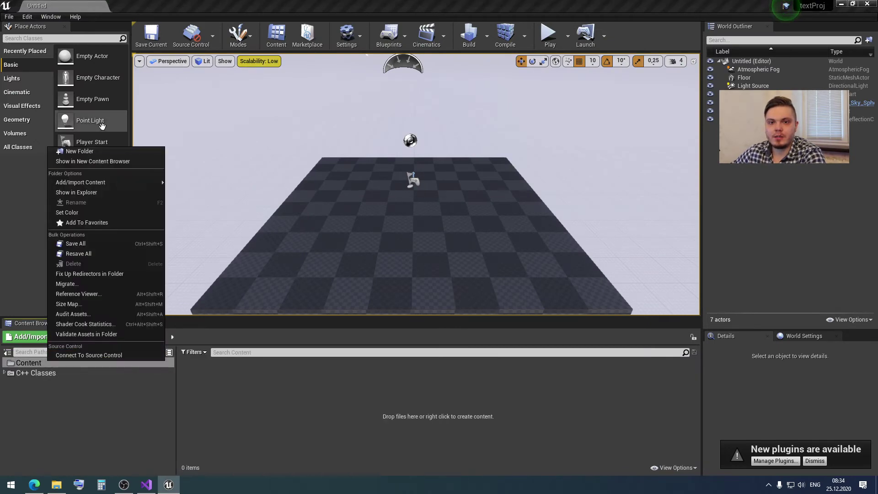
{"action": "left_click", "coordinate": [110, 154]}
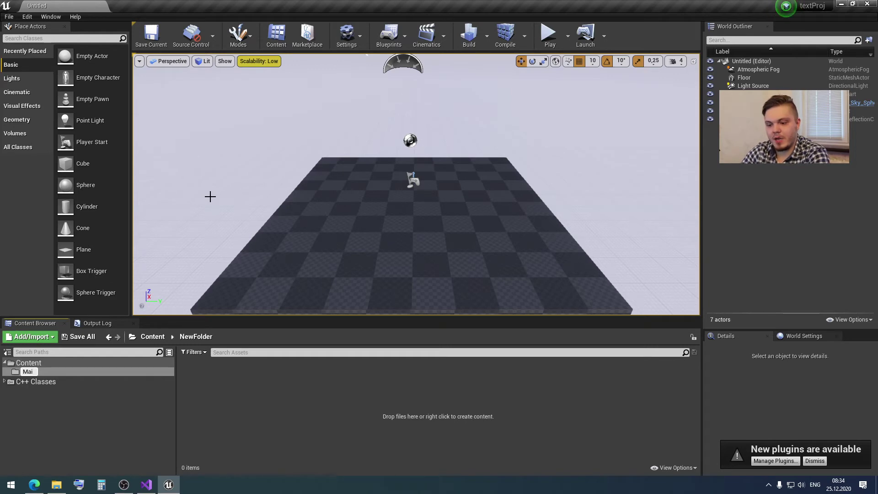
{"action": "key", "text": "Return"}
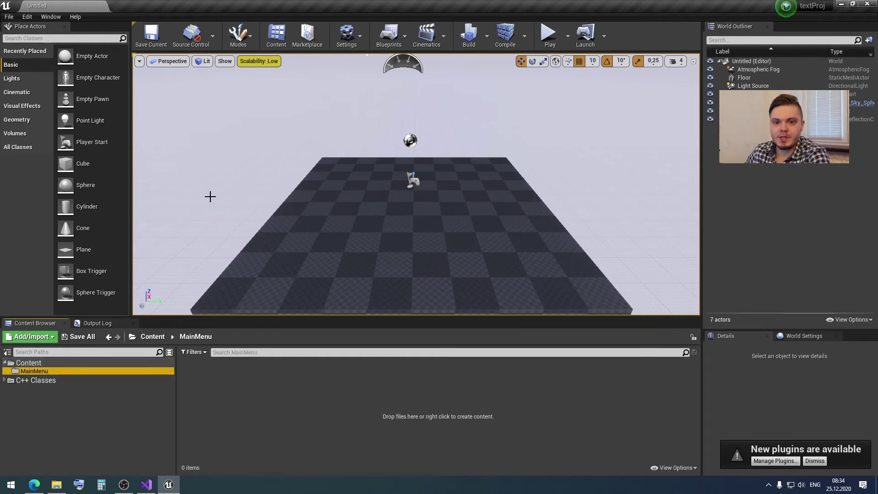
{"action": "right_click", "coordinate": [76, 373]}
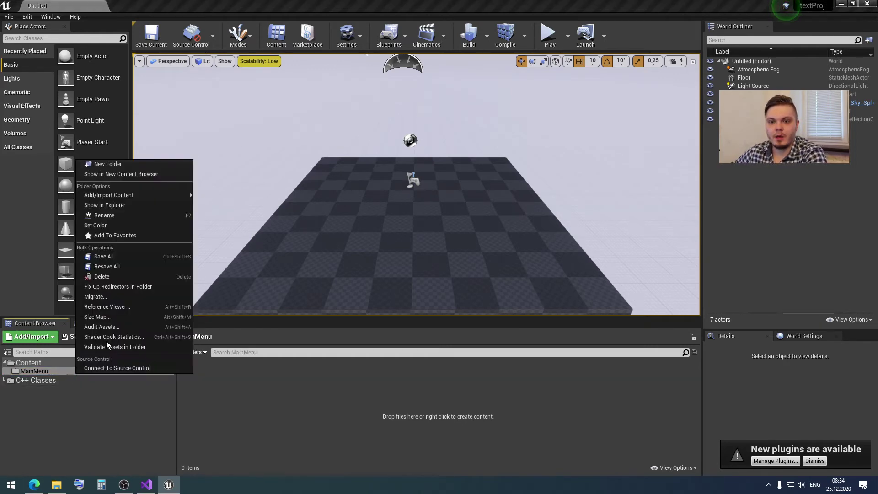
{"action": "left_click", "coordinate": [138, 162]}
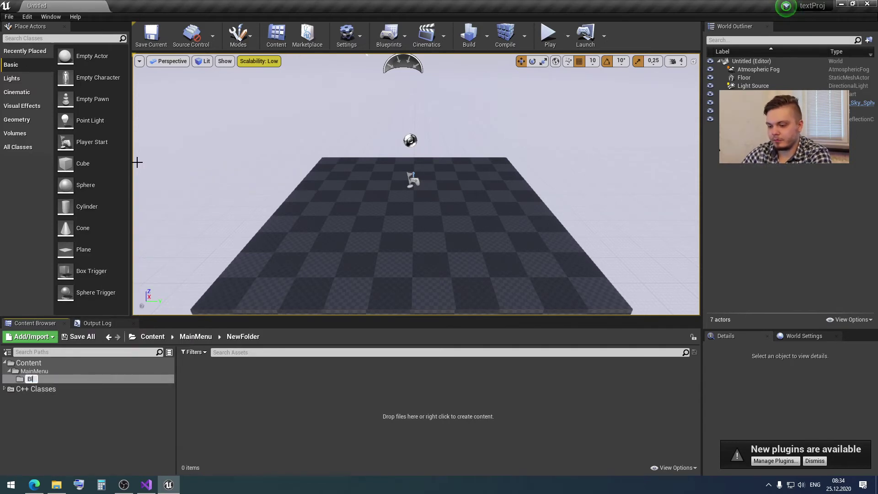
{"action": "key", "text": "Return"}
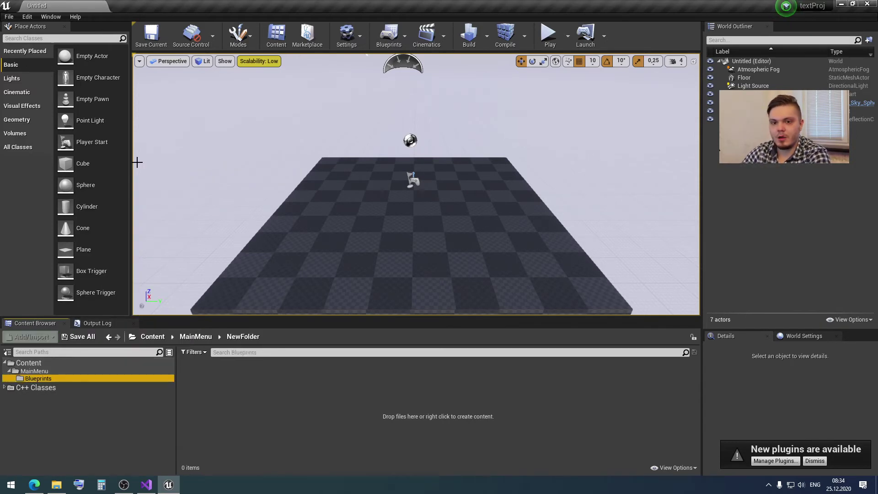
{"action": "left_click", "coordinate": [208, 403]}
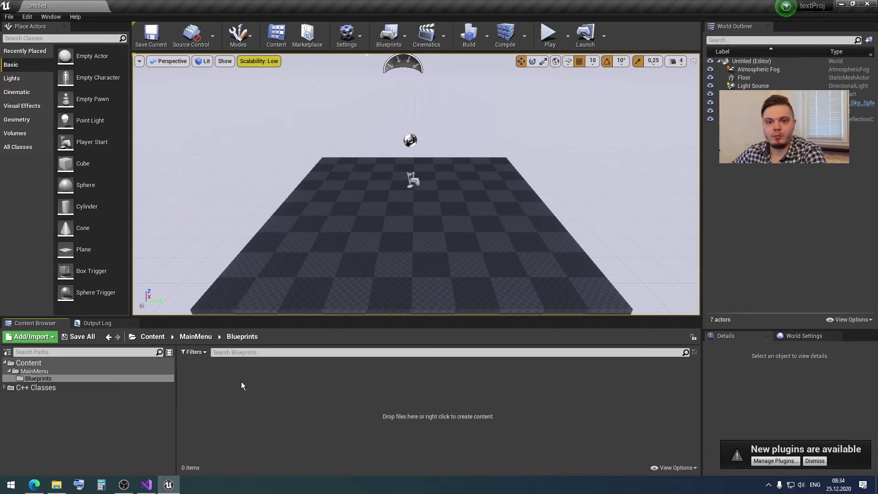
- Create a Blueprint named YourPC with PlayerController as parent, found by searching 'playerc'
{"action": "right_click", "coordinate": [200, 372]}
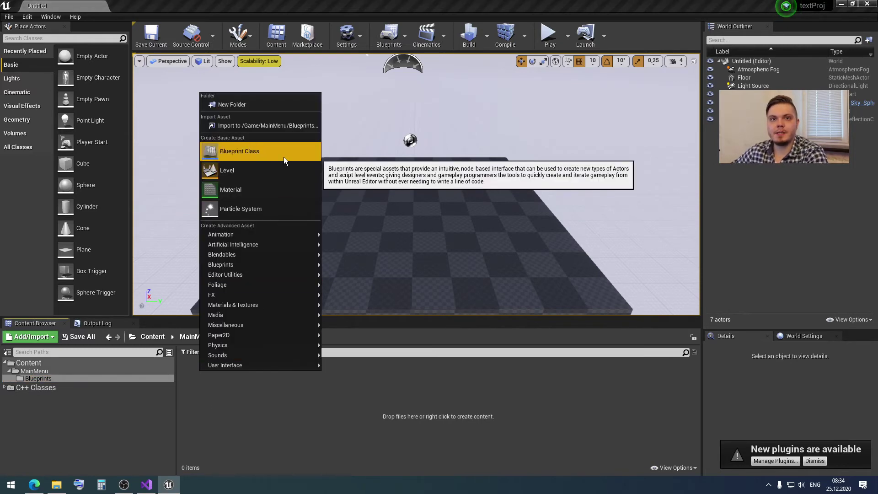
{"action": "left_click", "coordinate": [268, 152]}
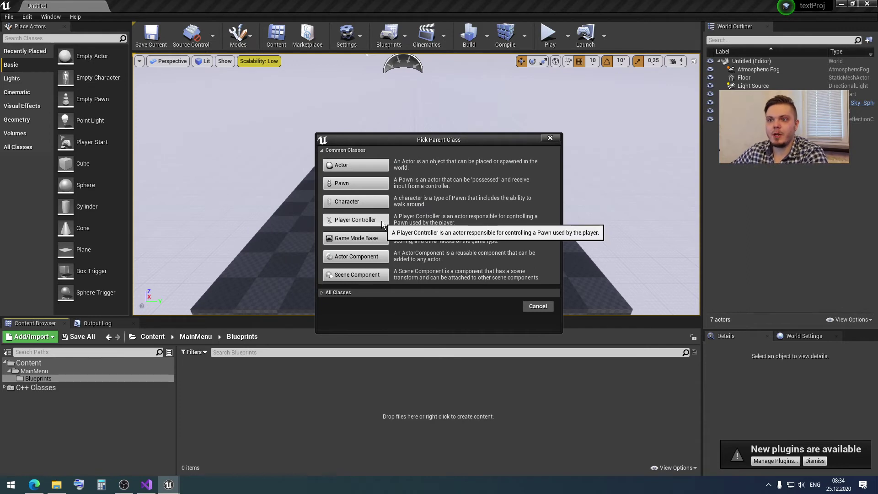
{"action": "left_click", "coordinate": [337, 293]}
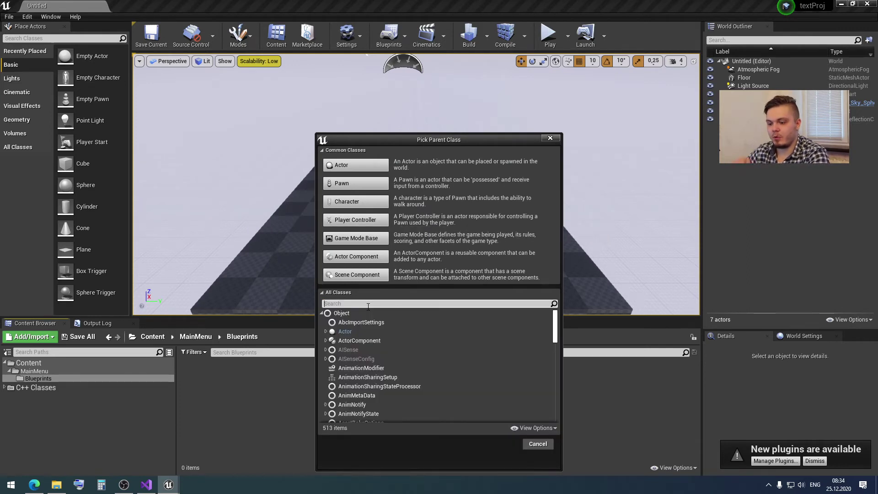
{"action": "type", "text": "playerc"}
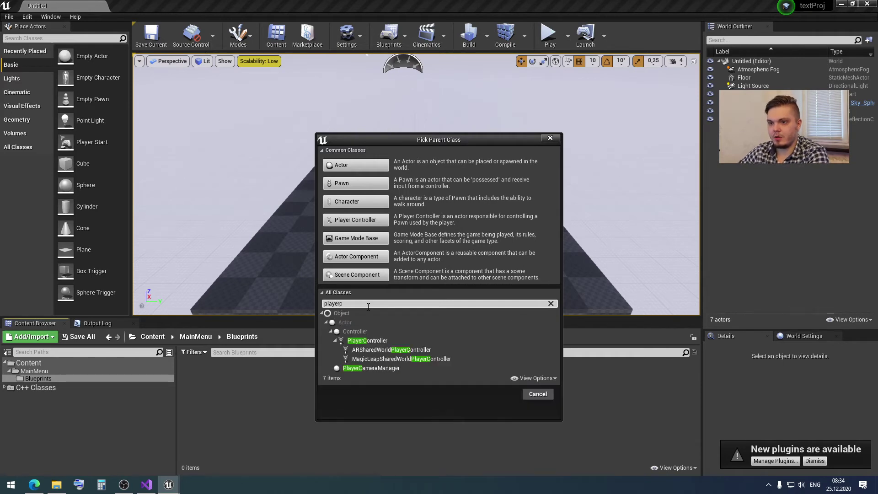
{"action": "left_click", "coordinate": [367, 340]}
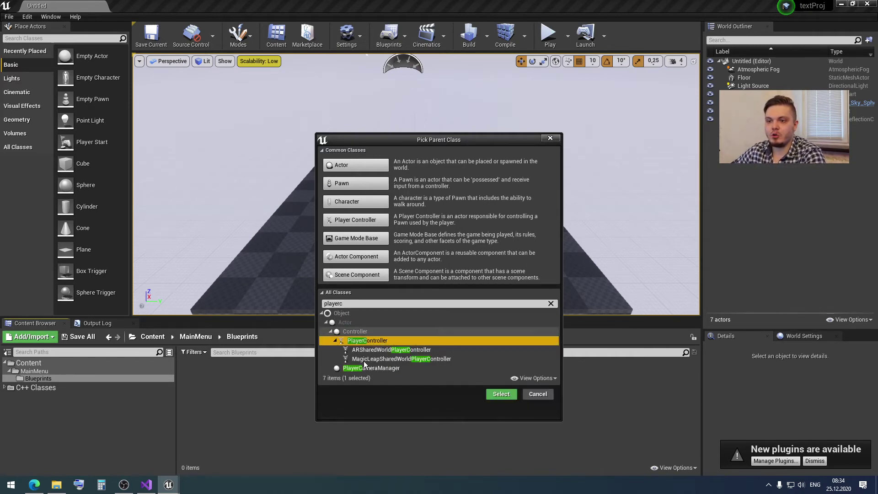
{"action": "left_click", "coordinate": [501, 393]}
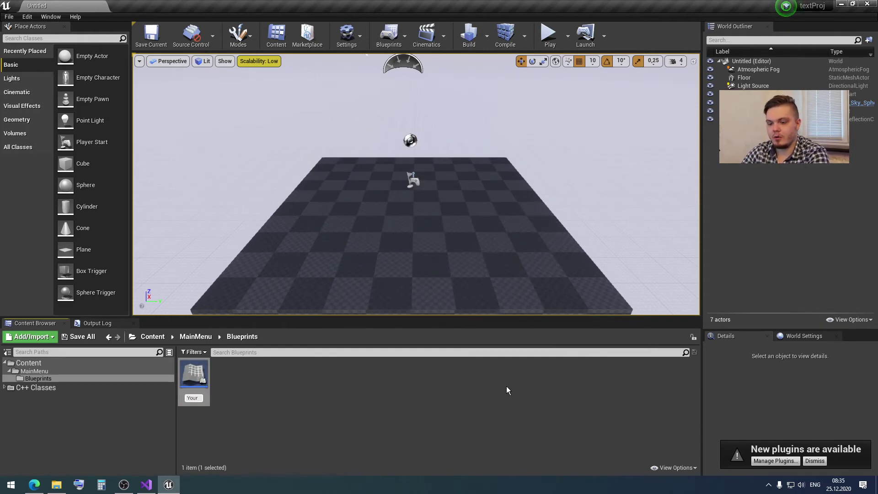
{"action": "key", "text": "Return"}
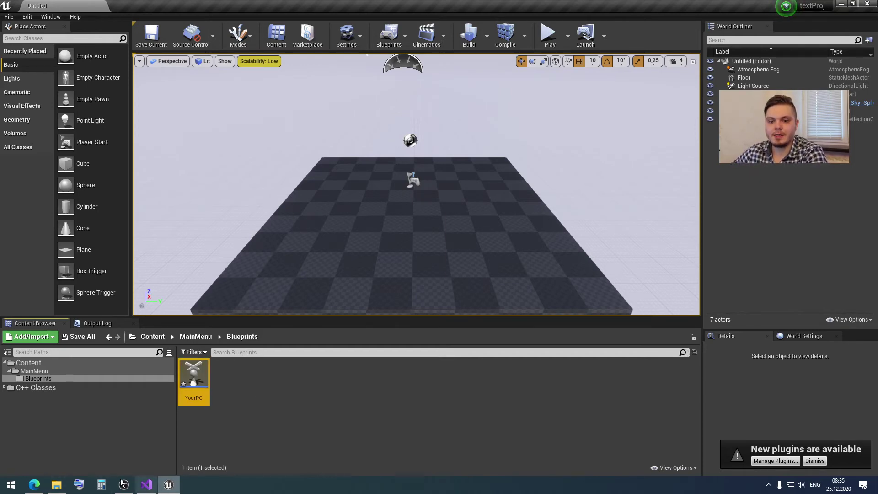
{"action": "left_click", "coordinate": [39, 484]}
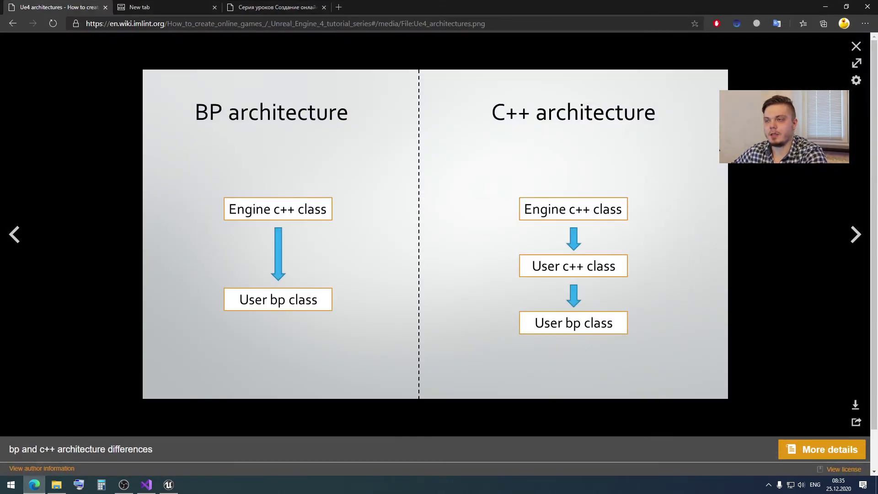
{"action": "left_click", "coordinate": [826, 7]}
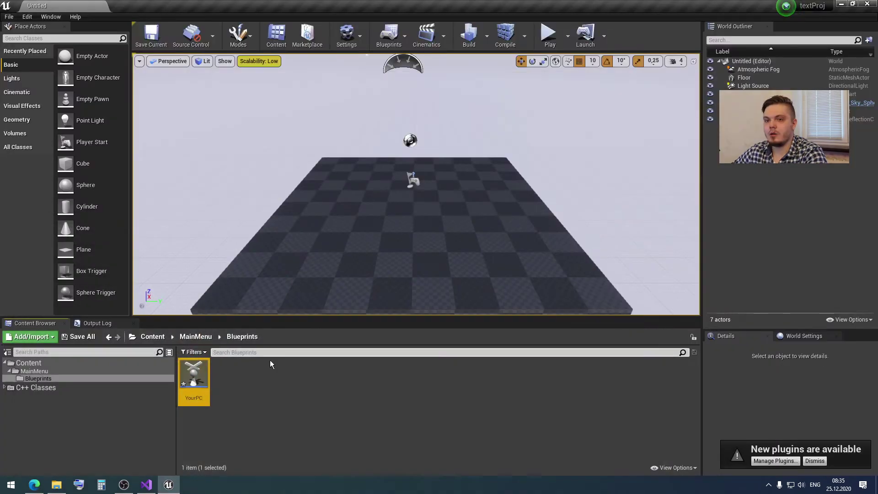
- Start a new C++ class with PlayerController as parent, found by searching 'playe'
{"action": "left_click", "coordinate": [4, 16]}
{"action": "left_click", "coordinate": [49, 158]}
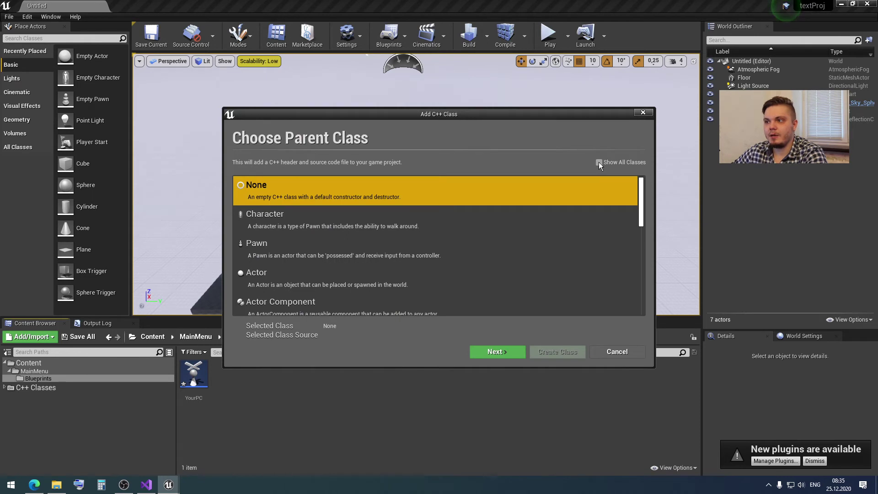
{"action": "left_click", "coordinate": [599, 162]}
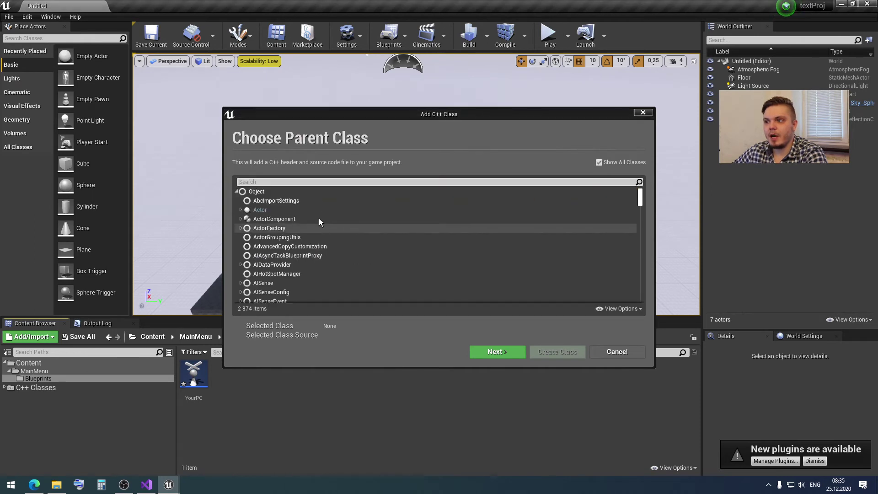
{"action": "left_click", "coordinate": [322, 182]}
{"action": "type", "text": "player"}
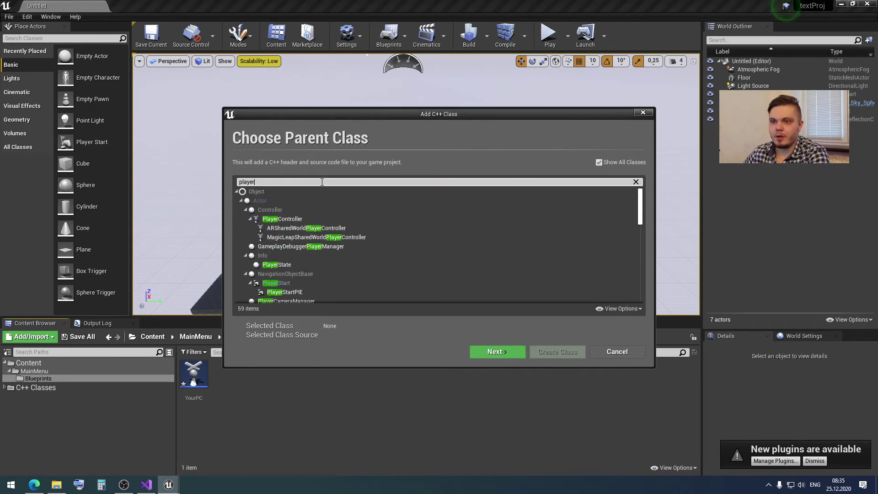
{"action": "left_click", "coordinate": [348, 218]}
{"action": "left_click", "coordinate": [503, 352]}
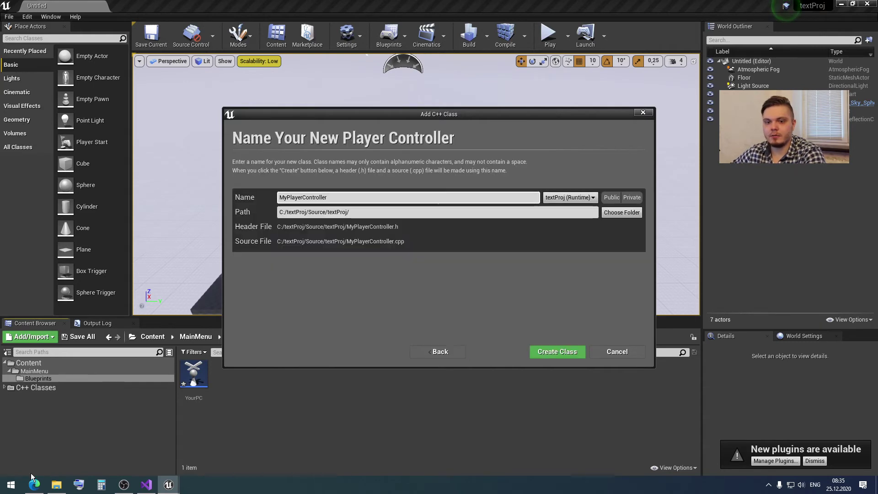
- Create the MyPlayerController C++ class with its files split into Public and Private folders
{"action": "left_click", "coordinate": [34, 484]}
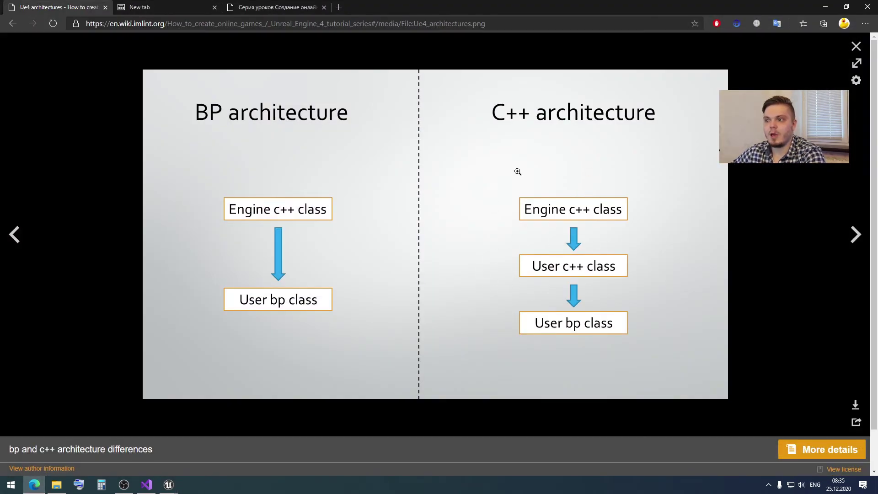
{"action": "left_click", "coordinate": [826, 8]}
{"action": "left_click", "coordinate": [612, 197]}
{"action": "left_click", "coordinate": [558, 351]}
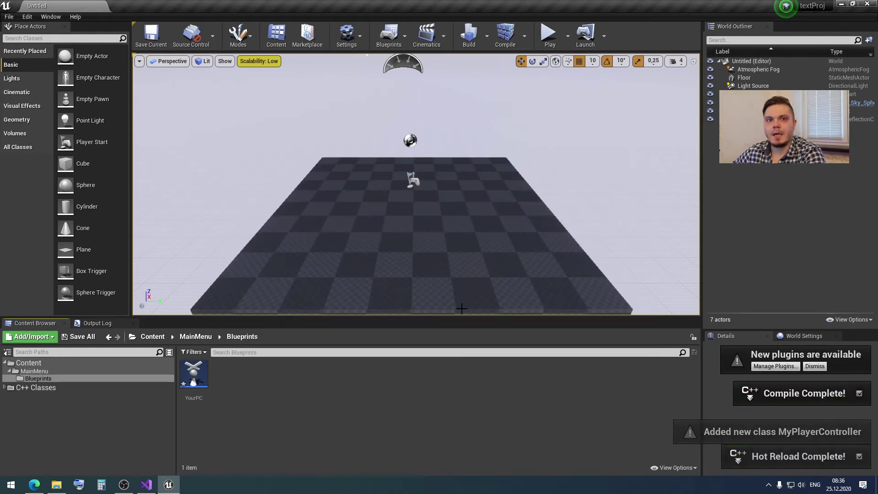
{"action": "left_click", "coordinate": [145, 484]}
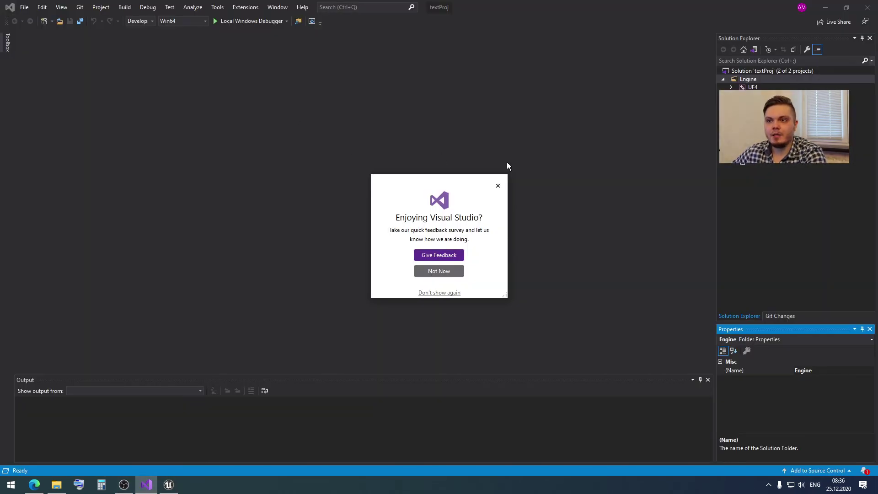
- Dismiss the feedback prompt, reload all files, and review MyPlayerController.h and MyPlayerController.cpp
{"action": "left_click", "coordinate": [497, 183]}
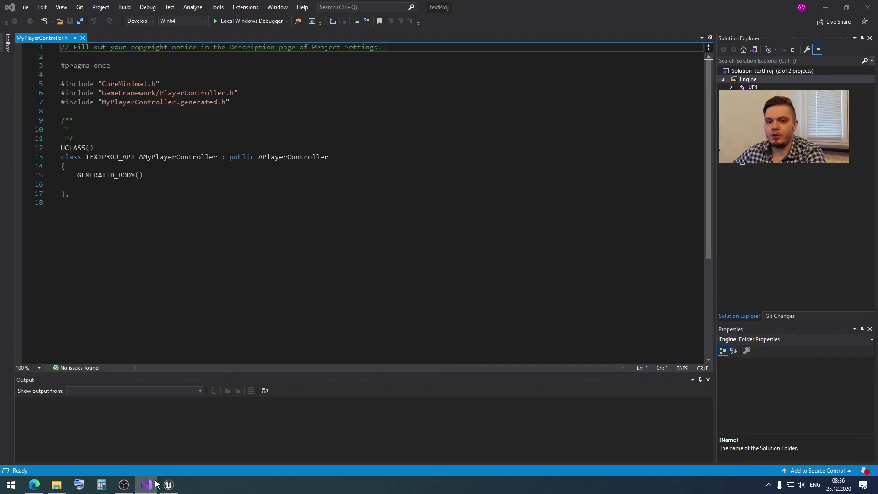
{"action": "left_click", "coordinate": [423, 270]}
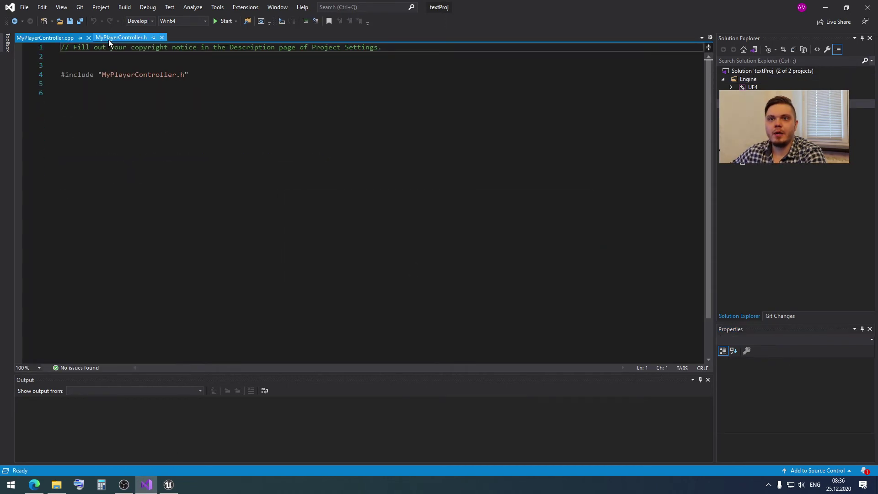
{"action": "left_click", "coordinate": [143, 38]}
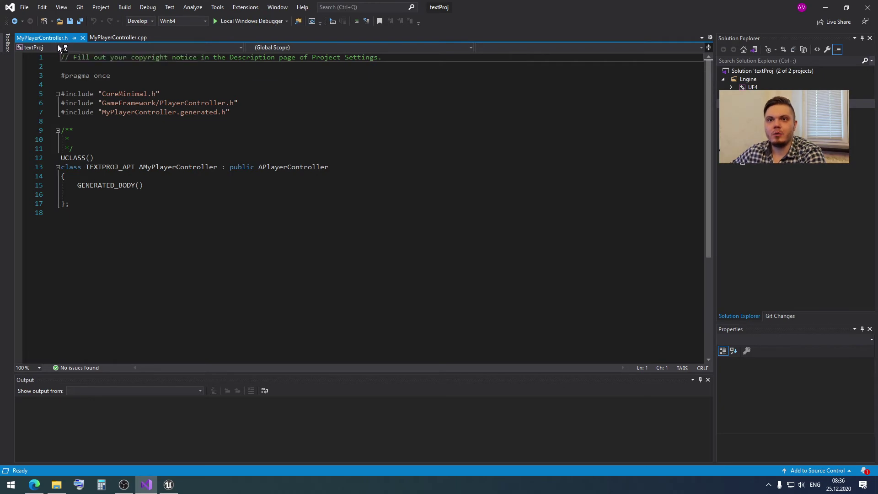
{"action": "left_click", "coordinate": [126, 37]}
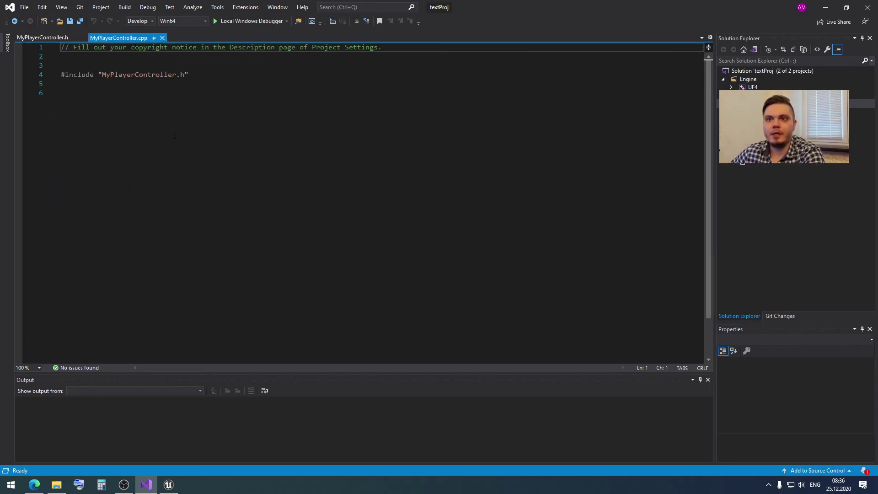
{"action": "left_click", "coordinate": [832, 9]}
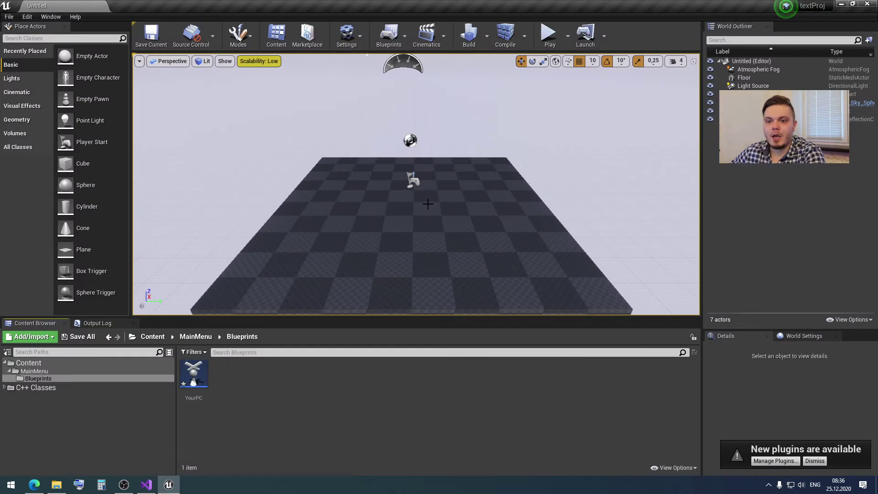
- Start a Blueprint class in the Blueprints folder, searching 'playe' for MyPlayerController
{"action": "left_click", "coordinate": [34, 484]}
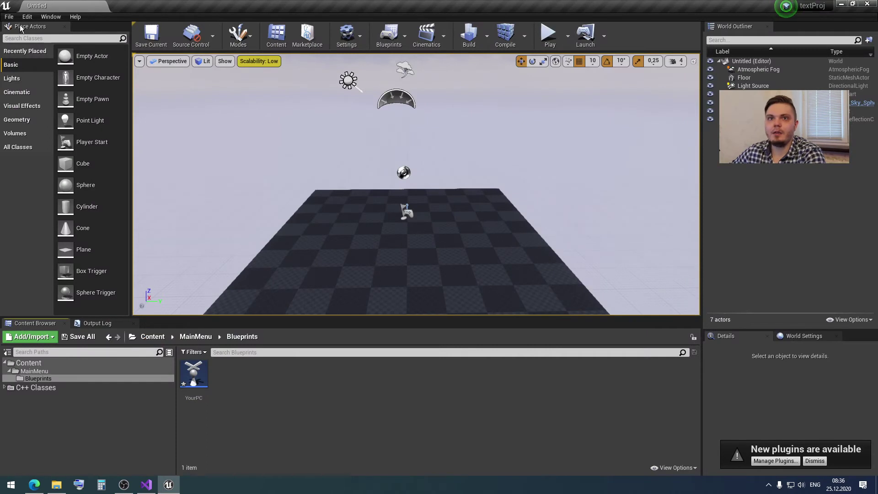
{"action": "right_click", "coordinate": [240, 377]}
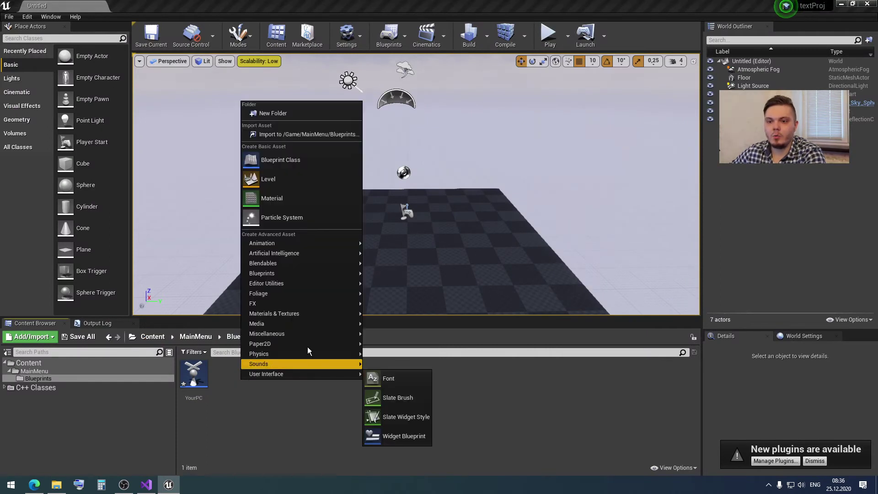
{"action": "key", "text": "Escape"}
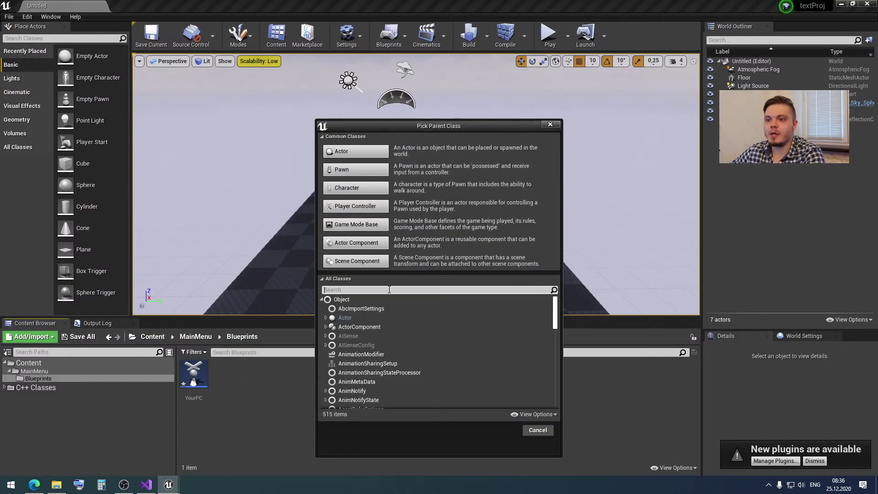
{"action": "type", "text": "p"}
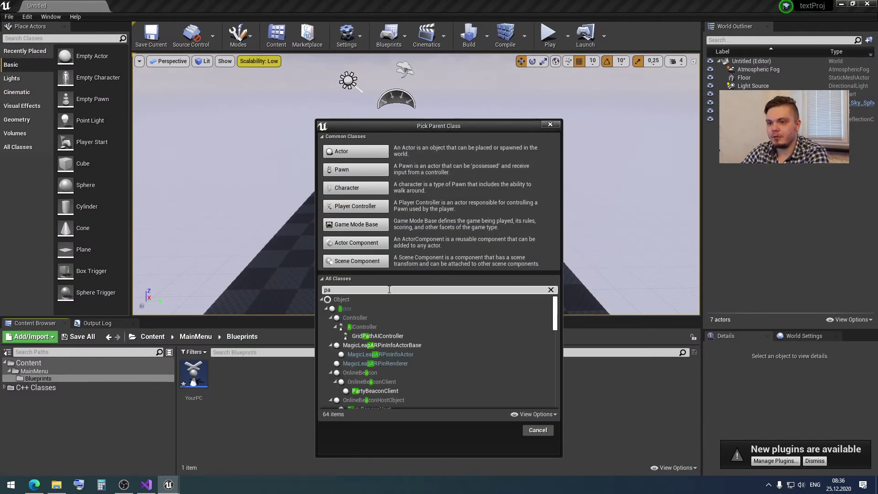
{"action": "type", "text": "layer"}
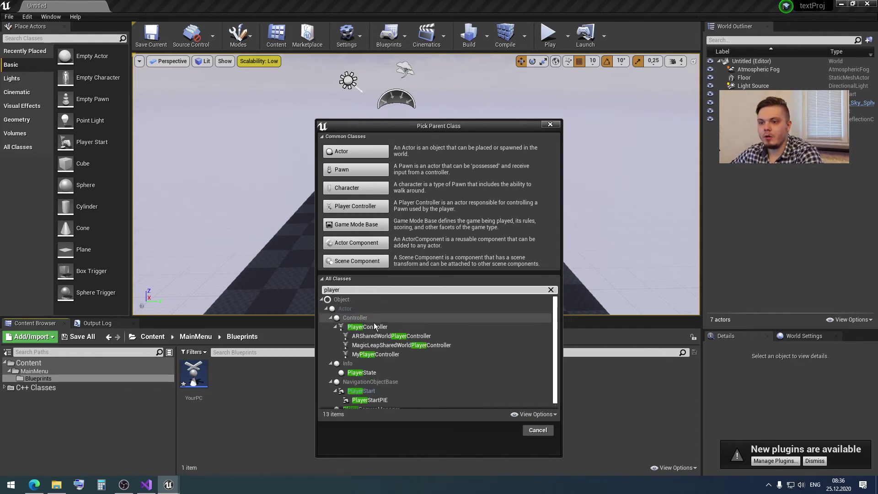
{"action": "left_click", "coordinate": [382, 326]}
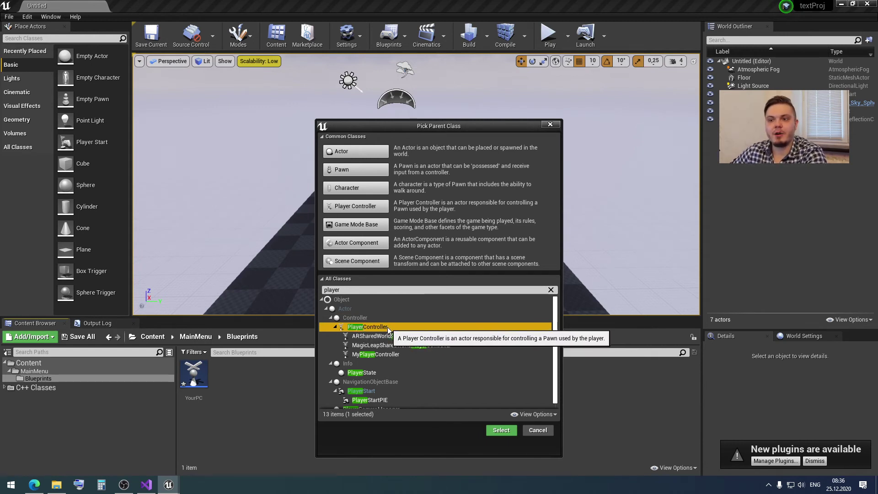
{"action": "left_click", "coordinate": [400, 355]}
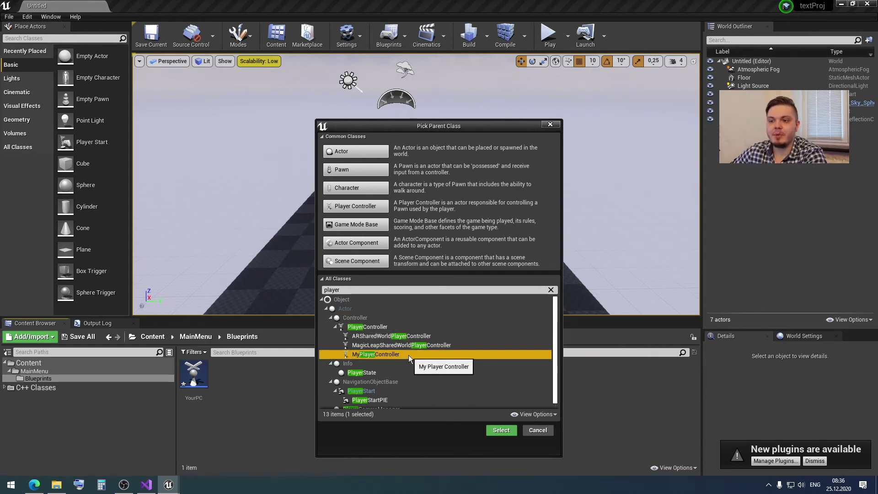
- Confirm MyPlayerController as the parent and name the new Blueprint MyPC2
{"action": "left_click", "coordinate": [34, 486]}
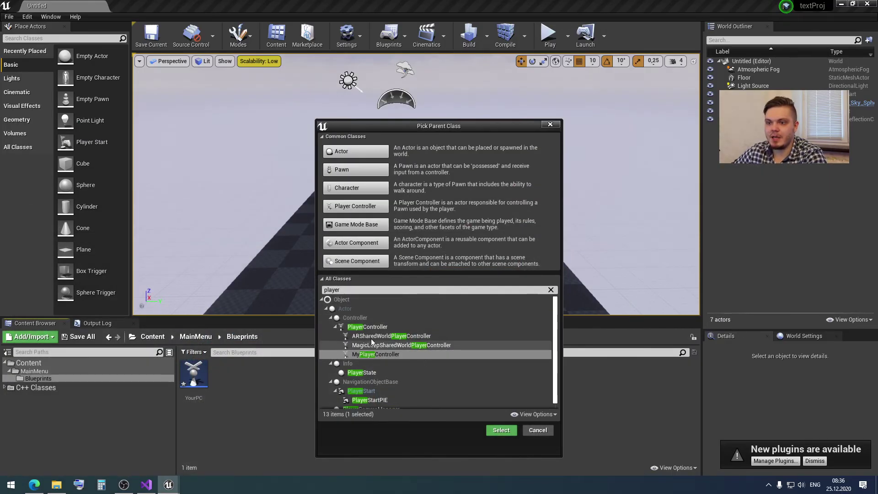
{"action": "left_click", "coordinate": [374, 327]}
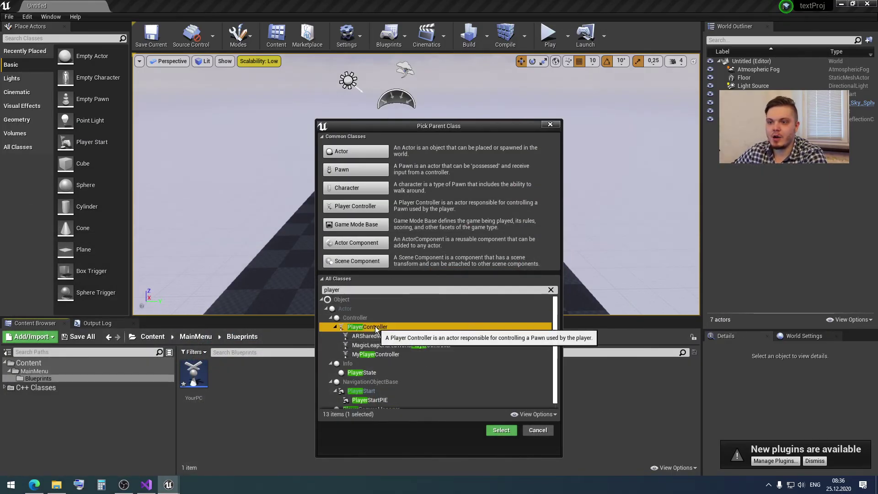
{"action": "left_click", "coordinate": [383, 355]}
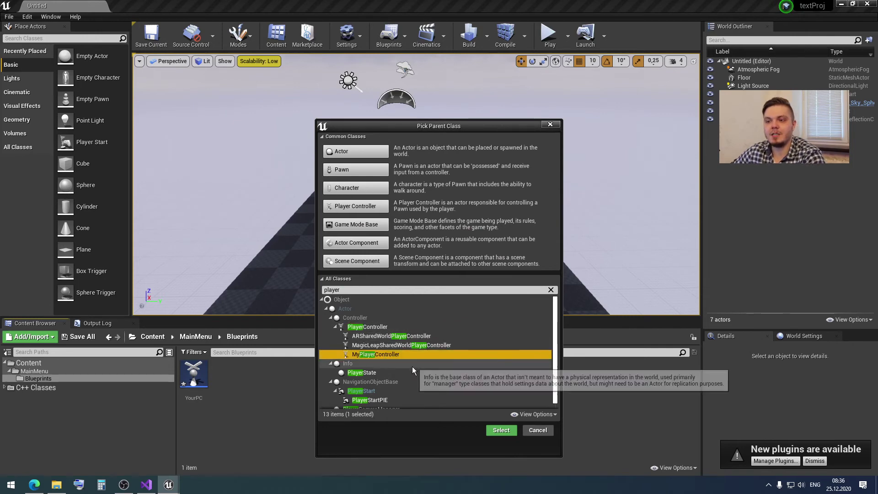
{"action": "left_click", "coordinate": [502, 430]}
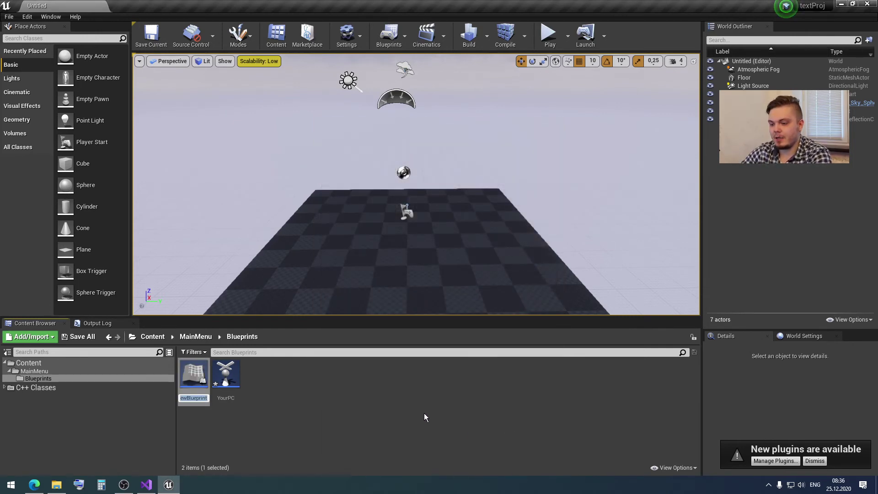
{"action": "type", "text": "MY"}
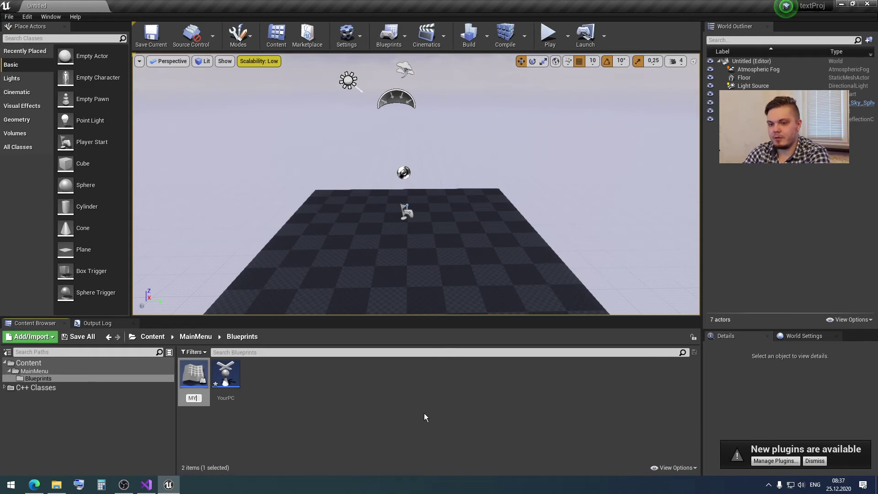
{"action": "key", "text": "BackSpace"}
{"action": "type", "text": "y"}
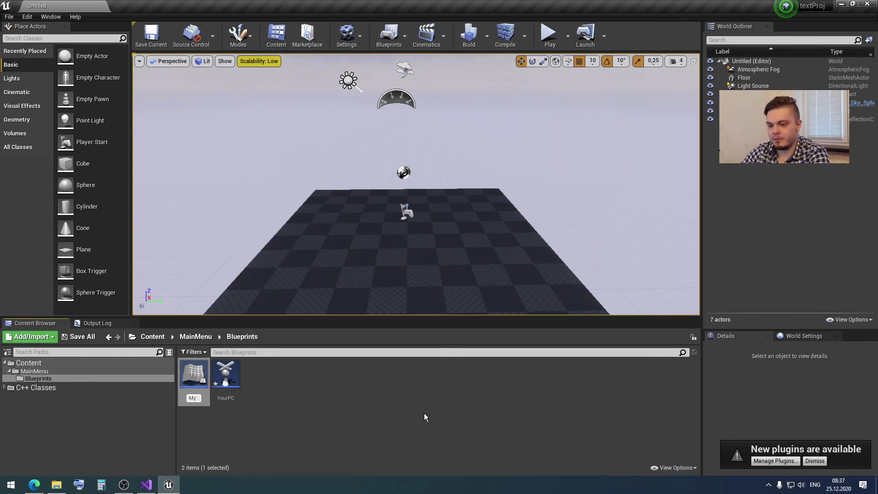
{"action": "type", "text": "PC2"}
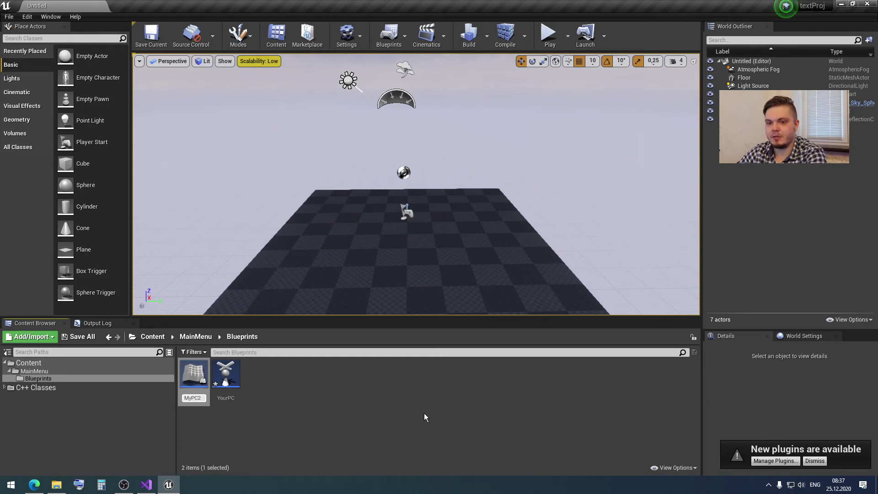
{"action": "key", "text": "Return"}
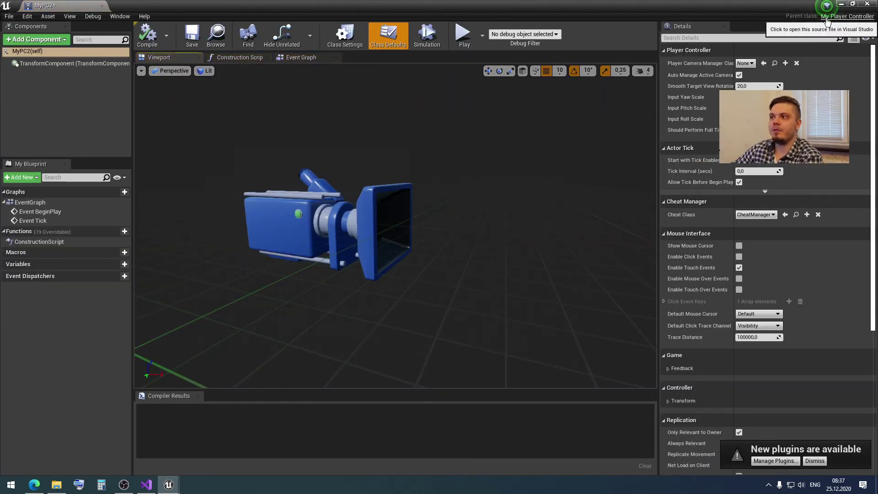
- Pull MyPC2's editor out as a floating window and open YourPC for editing
{"action": "left_click_drag", "start_coordinate": [57, 5], "coordinate": [151, 6]}
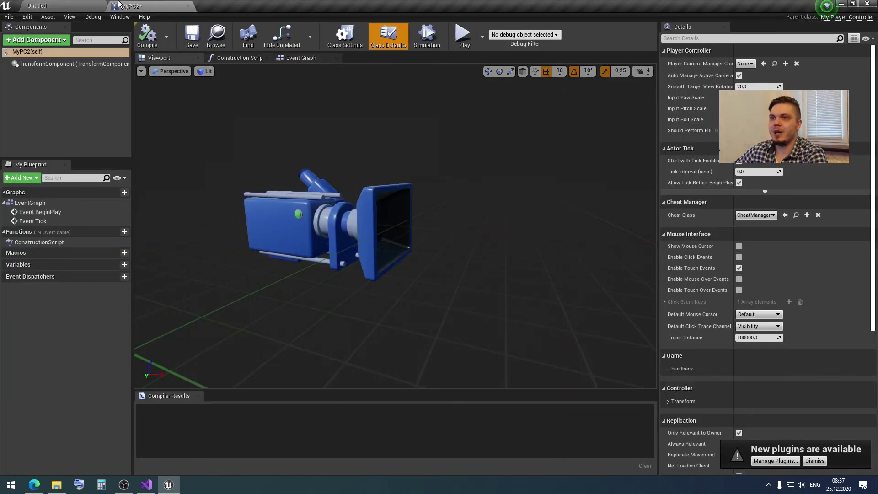
{"action": "left_click", "coordinate": [69, 5]}
{"action": "double_click", "coordinate": [226, 374]}
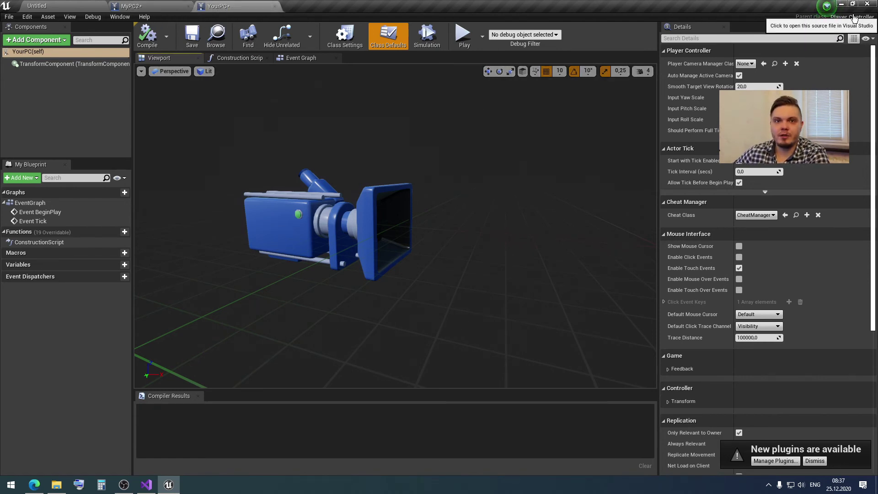
- Reparent YourPC to My Player Controller in Class Settings, then compile and save it
{"action": "left_click", "coordinate": [348, 39]}
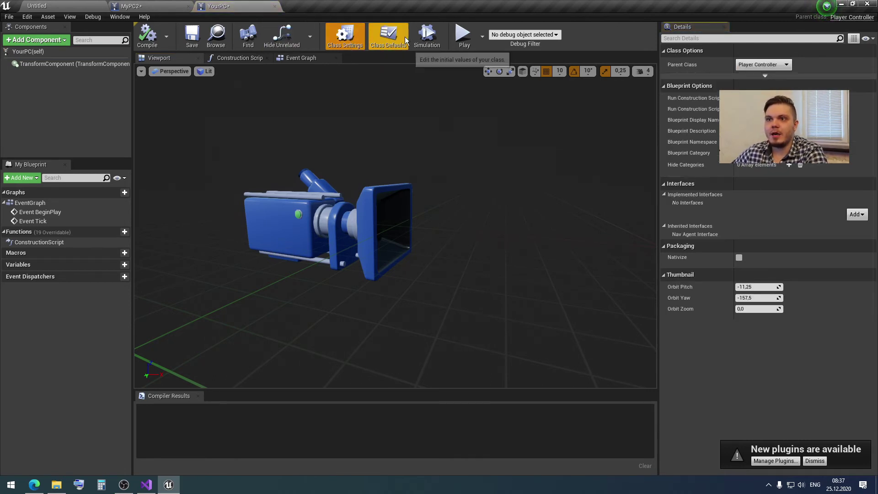
{"action": "left_click", "coordinate": [388, 41]}
{"action": "left_click", "coordinate": [345, 37]}
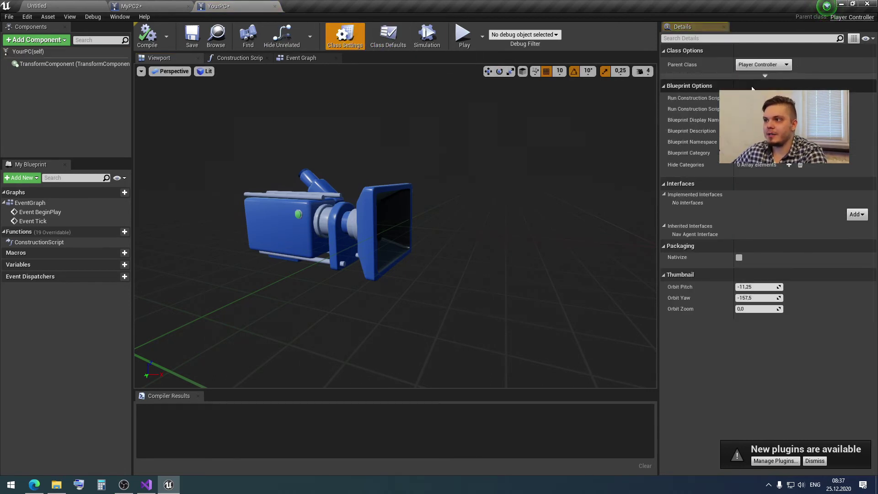
{"action": "left_click", "coordinate": [789, 65]}
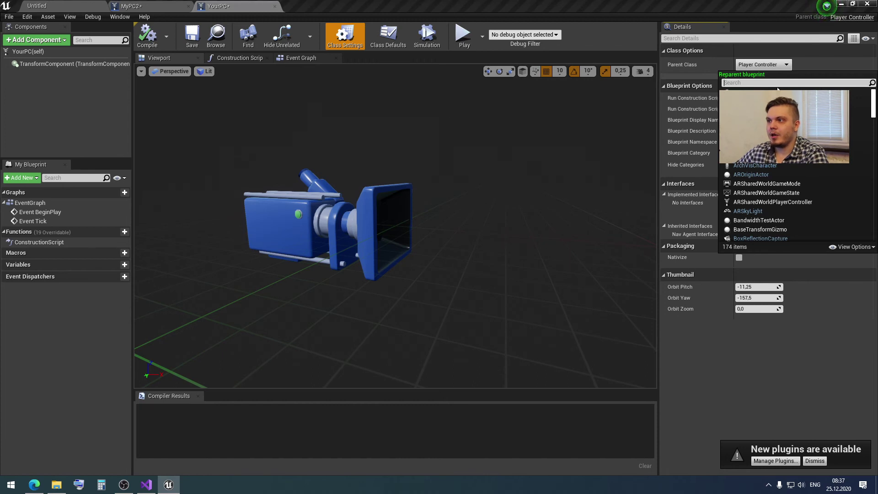
{"action": "type", "text": "my"}
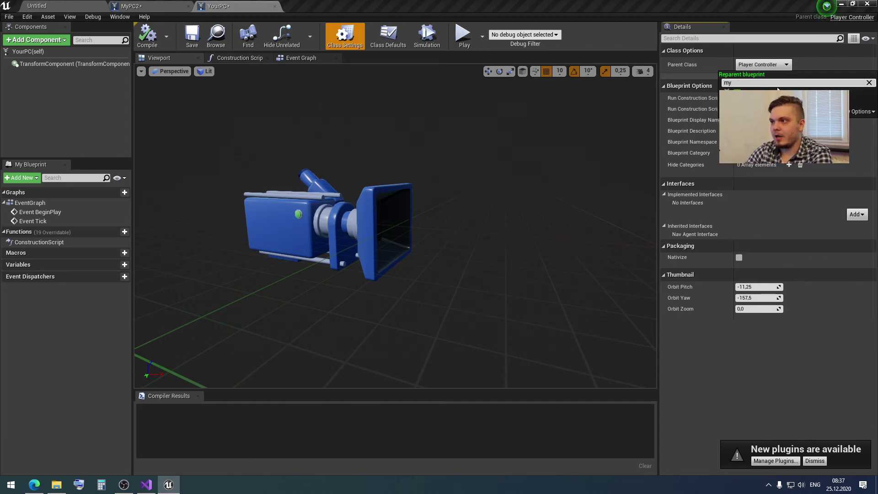
{"action": "key", "text": "Return"}
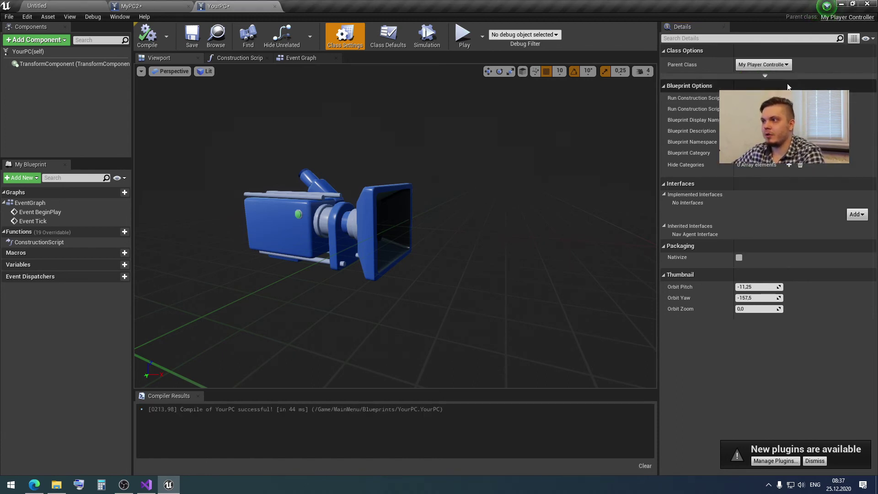
{"action": "left_click", "coordinate": [138, 45]}
{"action": "left_click", "coordinate": [200, 41]}
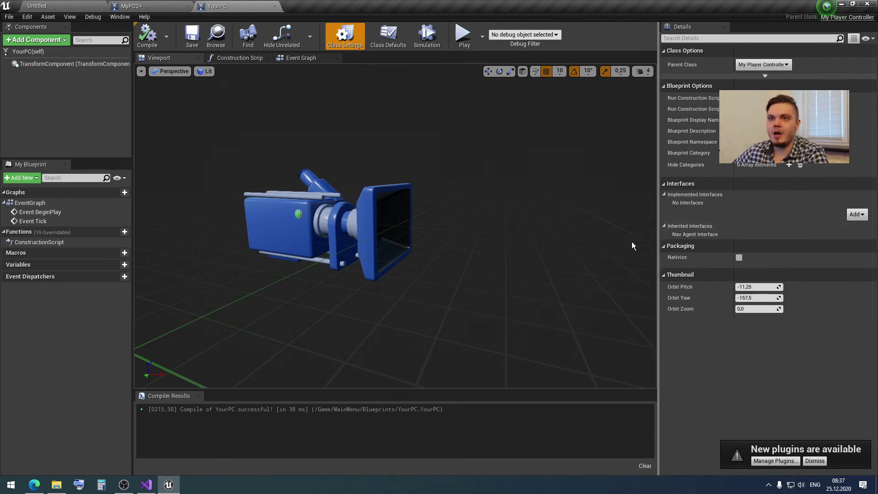
{"action": "left_click", "coordinate": [34, 486]}
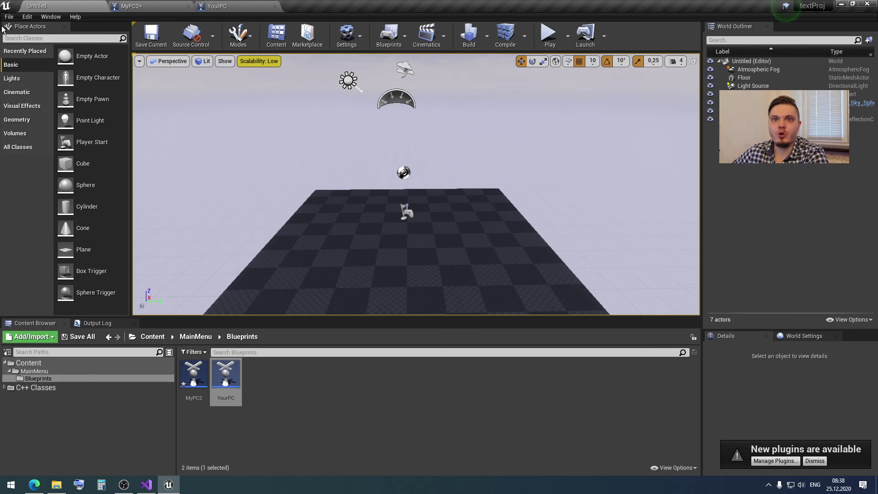
- Open the File > New C++ Class wizard twice, closing it each time without creating anything
{"action": "left_click", "coordinate": [9, 17]}
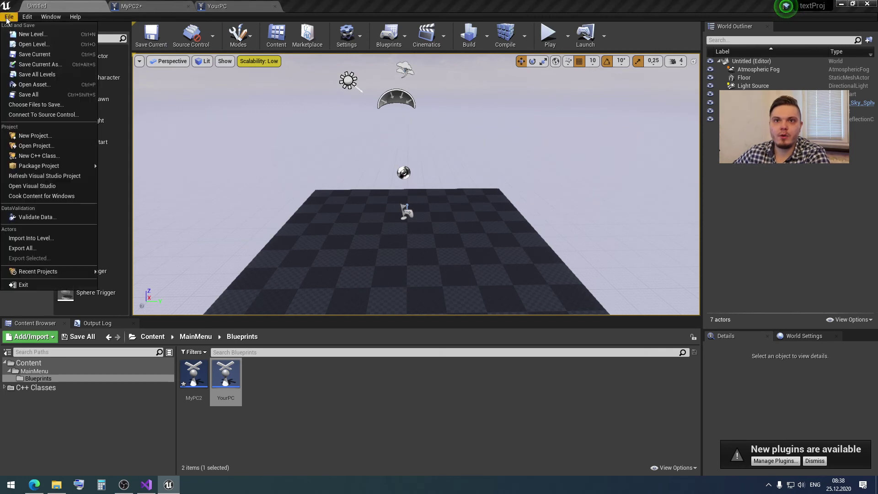
{"action": "mouse_move", "coordinate": [55, 166]}
{"action": "mouse_move", "coordinate": [135, 165]}
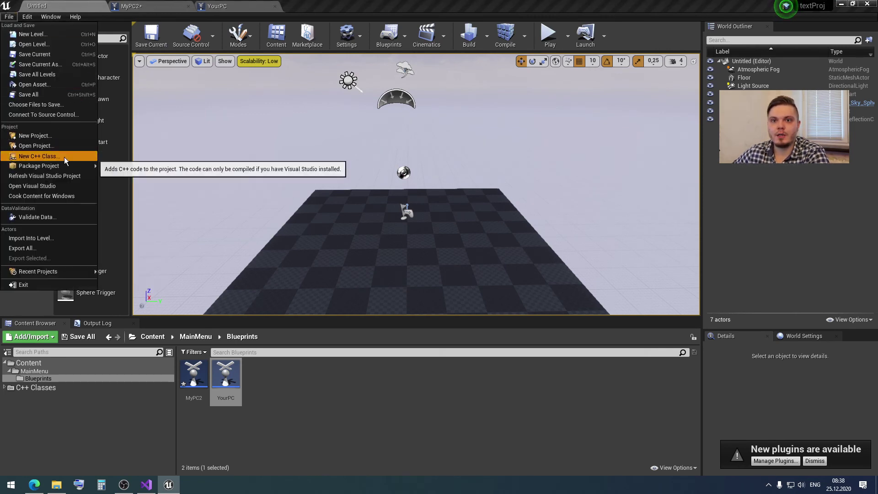
{"action": "left_click", "coordinate": [64, 156]}
{"action": "left_click", "coordinate": [643, 113]}
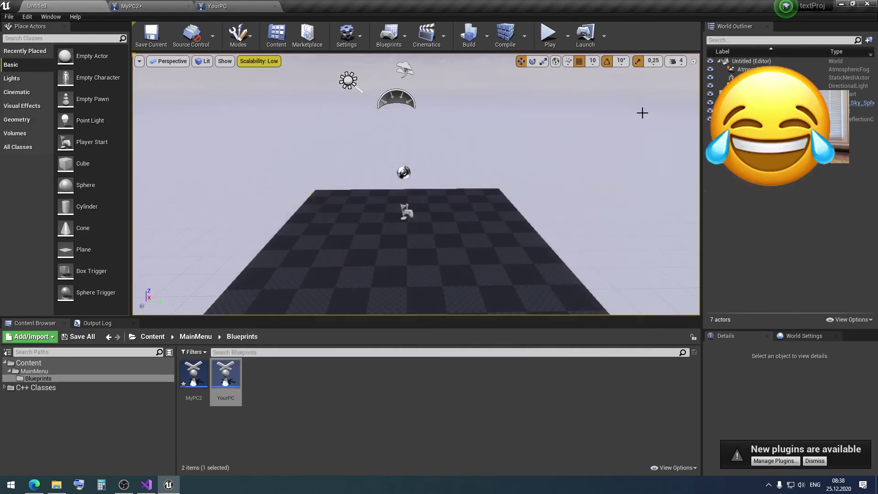
{"action": "left_click", "coordinate": [9, 16]}
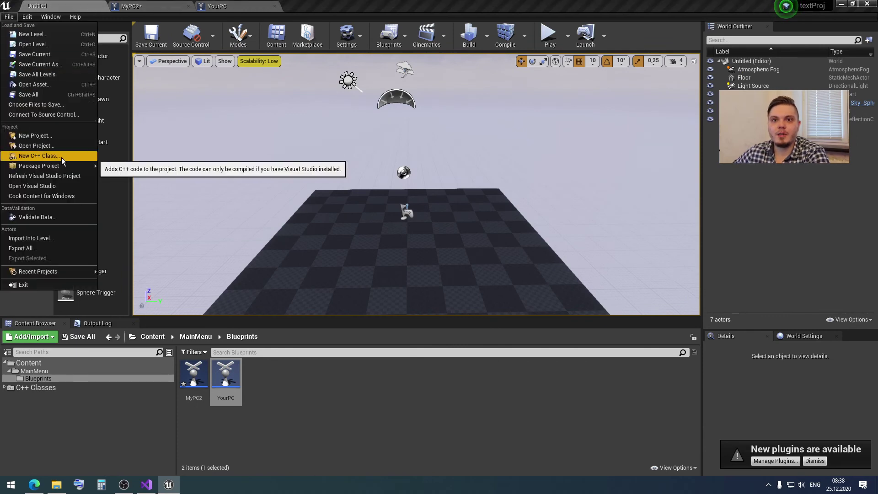
{"action": "left_click", "coordinate": [64, 157]}
{"action": "left_click", "coordinate": [643, 112]}
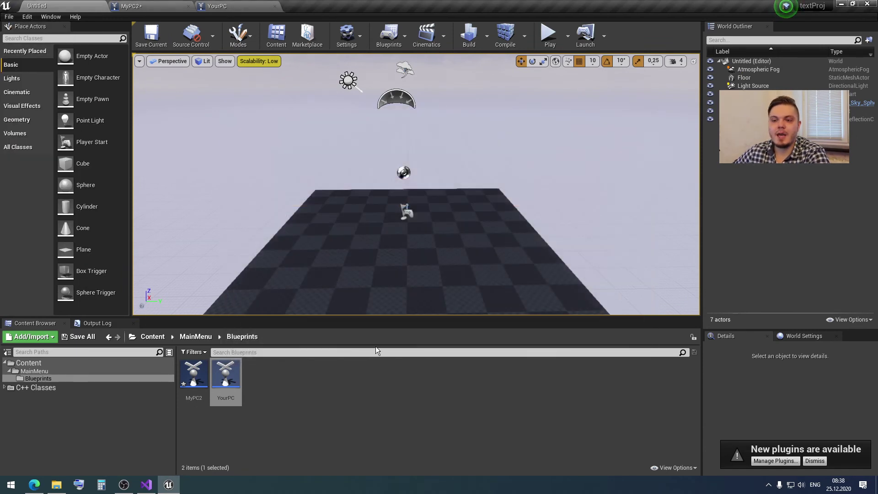
{"action": "left_click", "coordinate": [35, 485]}
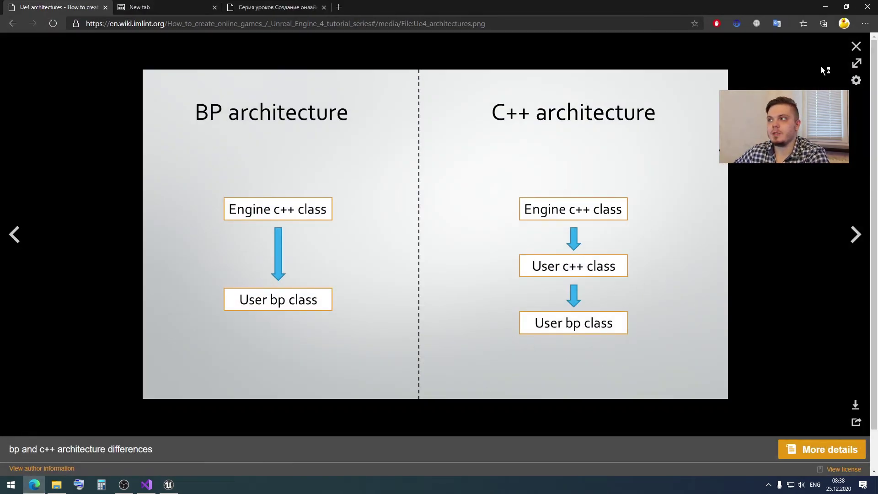
- Close the full-size architecture image, glance at OnlineGameV2's level, and scroll the tutorial article
{"action": "left_click", "coordinate": [853, 50]}
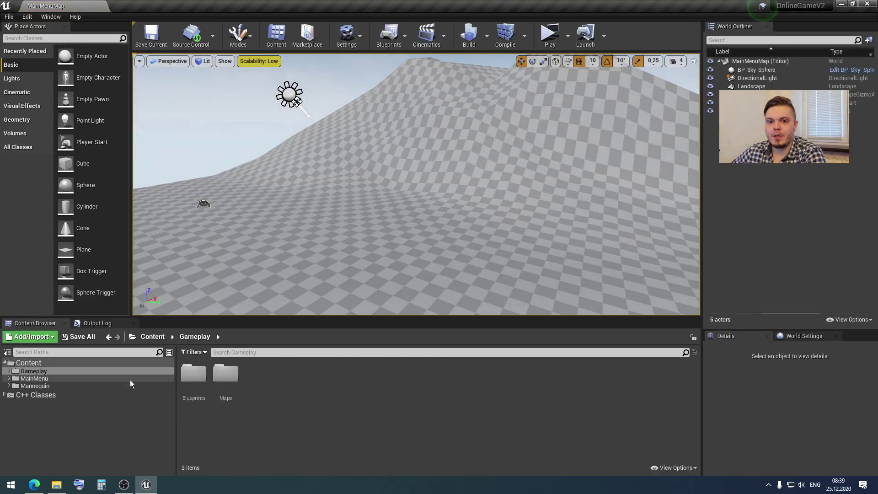
{"action": "right_click_drag", "start_coordinate": [388, 235], "coordinate": [388, 235]}
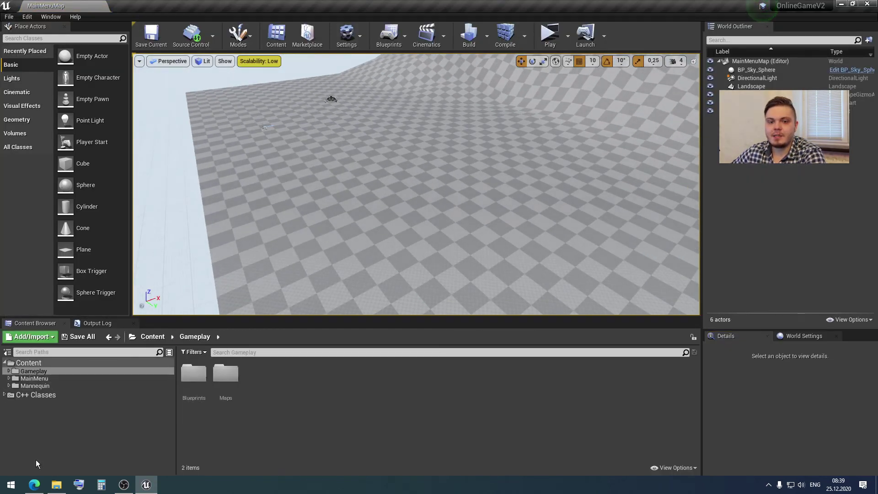
{"action": "left_click", "coordinate": [35, 485]}
{"action": "middle_click", "coordinate": [359, 230]}
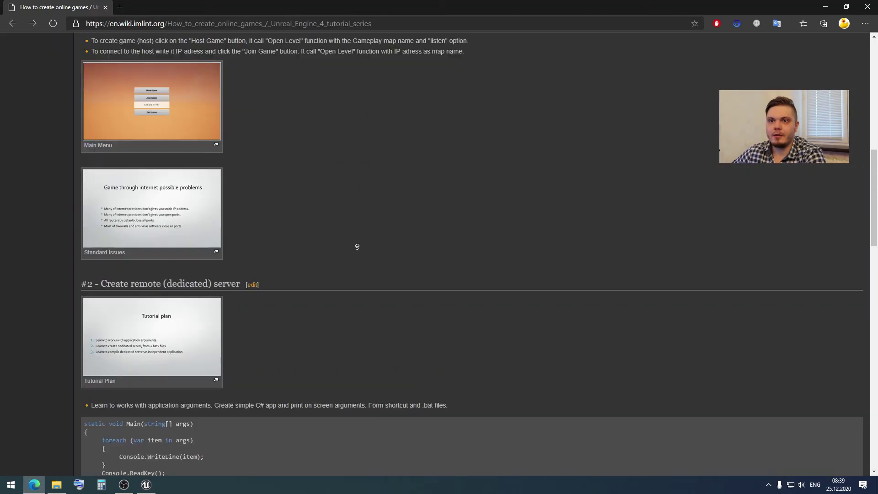
{"action": "scroll", "coordinate": [360, 230], "scroll_direction": "up", "scroll_amount": 10}
- Scroll the IML Wiki page down and enlarge the Game block diagram, then close it
{"action": "scroll", "coordinate": [316, 299], "scroll_direction": "down", "scroll_amount": 2}
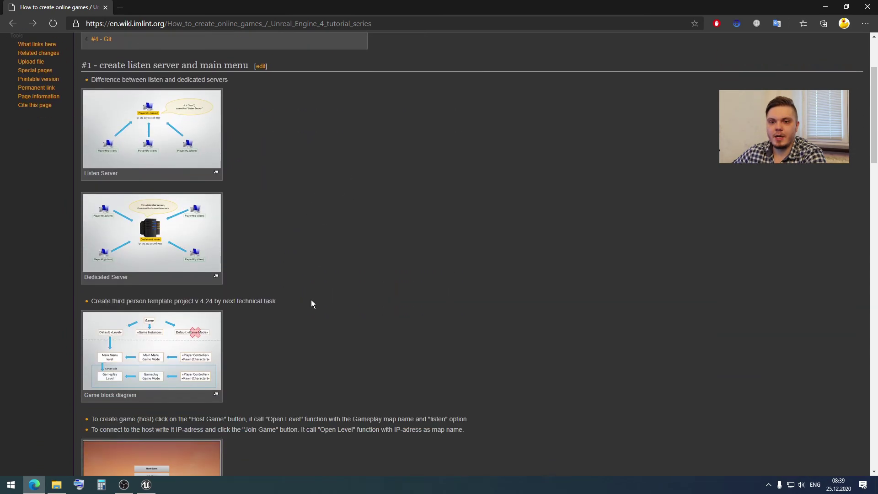
{"action": "scroll", "coordinate": [310, 259], "scroll_direction": "down", "scroll_amount": 1}
{"action": "left_click", "coordinate": [217, 293]}
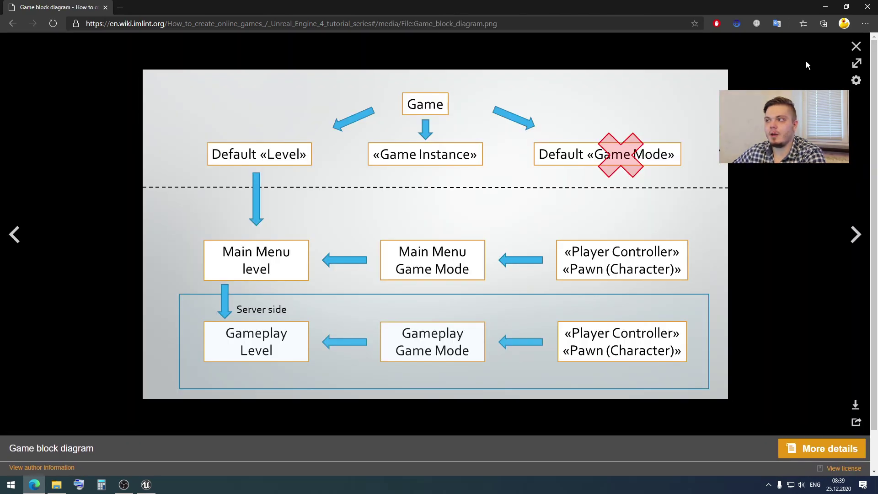
{"action": "left_click", "coordinate": [856, 47]}
- View the enlarged BP vs C++ architecture differences image, then minimize Edge to return to the editor
{"action": "scroll", "coordinate": [465, 257], "scroll_direction": "down", "scroll_amount": 10}
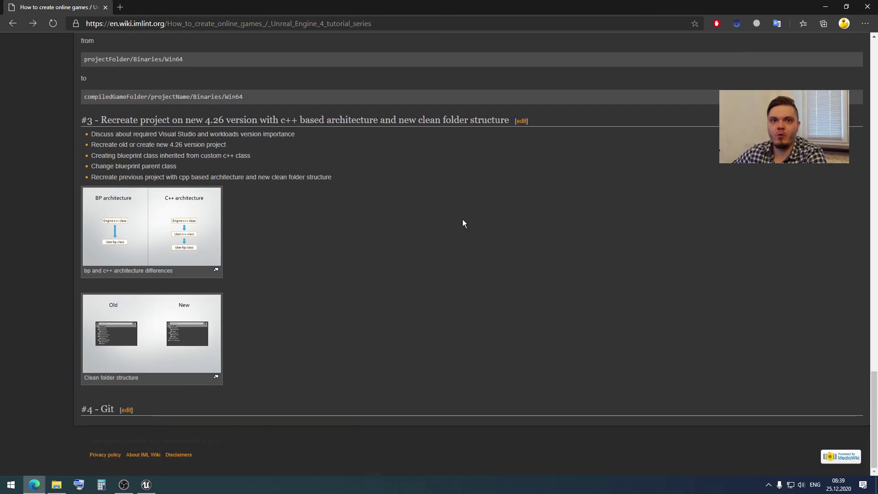
{"action": "left_click", "coordinate": [160, 216]}
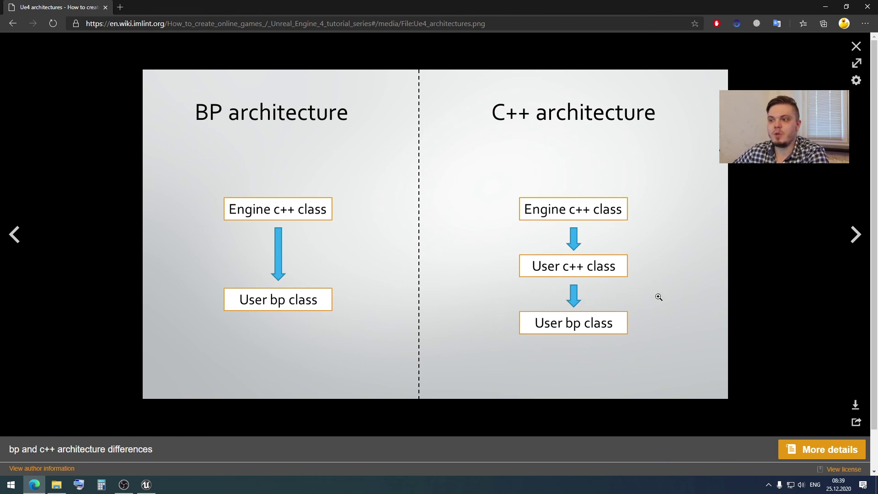
{"action": "left_click", "coordinate": [824, 8]}
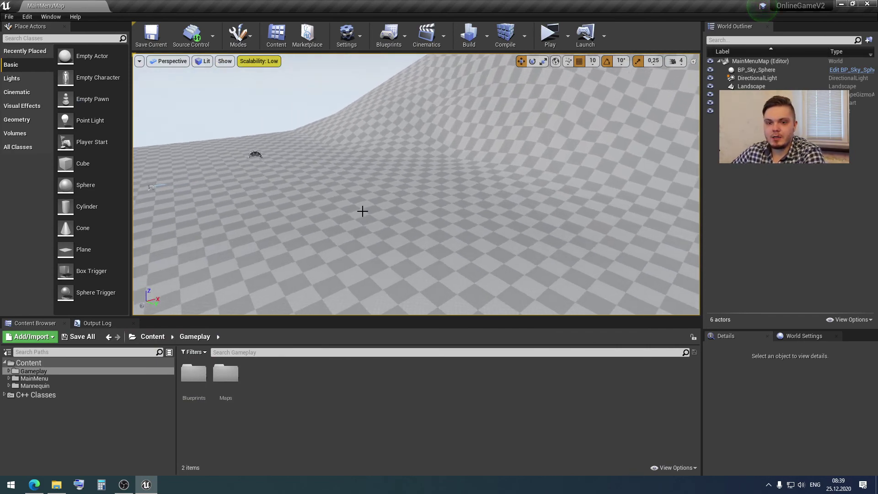
- Expand the Gameplay and MainMenu folders in the Content Browser tree to reveal their subfolders
{"action": "left_click", "coordinate": [28, 363]}
{"action": "left_click", "coordinate": [48, 372]}
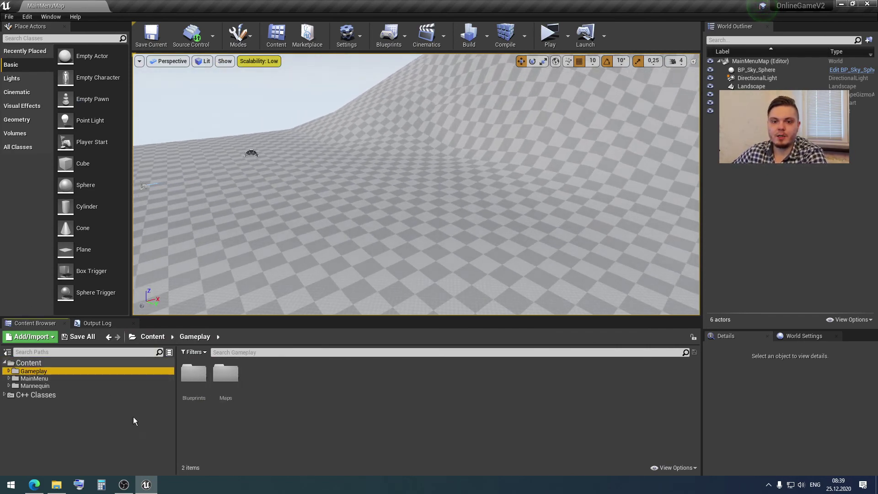
{"action": "left_click", "coordinate": [9, 371]}
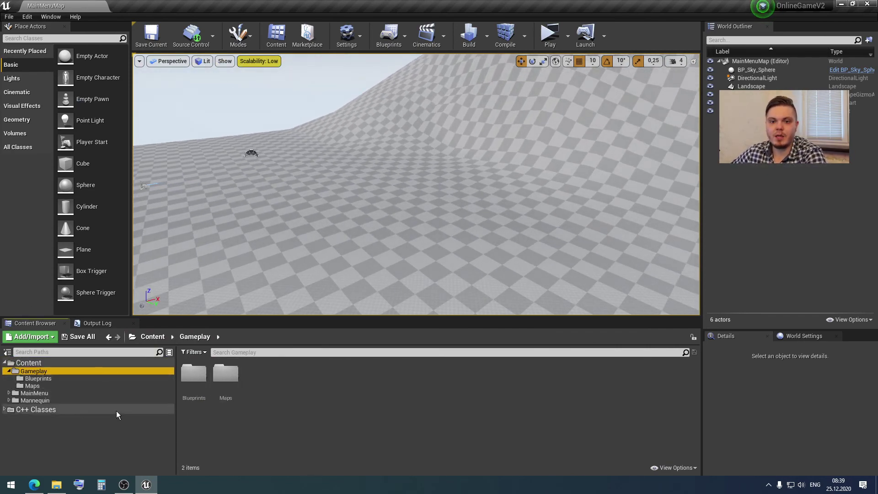
{"action": "left_click", "coordinate": [30, 394]}
{"action": "left_click", "coordinate": [9, 393]}
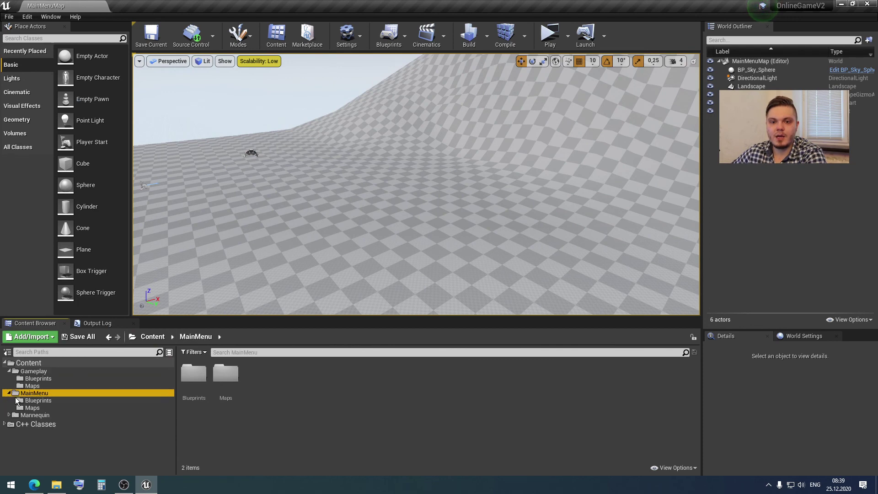
{"action": "left_click", "coordinate": [44, 371]}
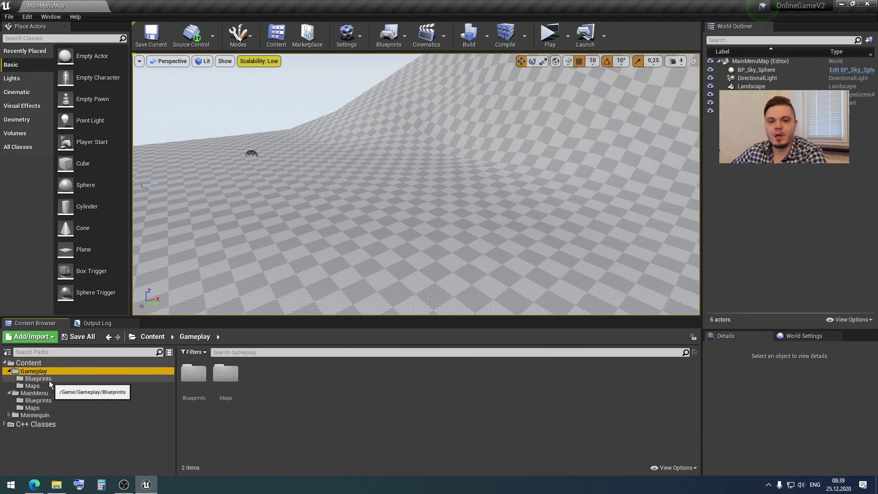
- Browse the Gameplay Blueprints and Maps, MainMenu Maps and Mannequin folders, ending at the Content root
{"action": "left_click", "coordinate": [49, 380]}
{"action": "left_click", "coordinate": [49, 387]}
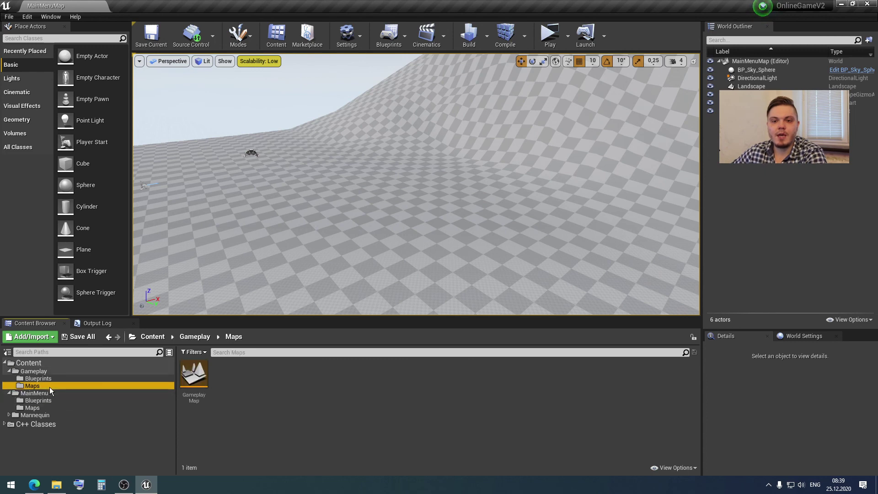
{"action": "left_click", "coordinate": [46, 408]}
{"action": "left_click", "coordinate": [46, 415]}
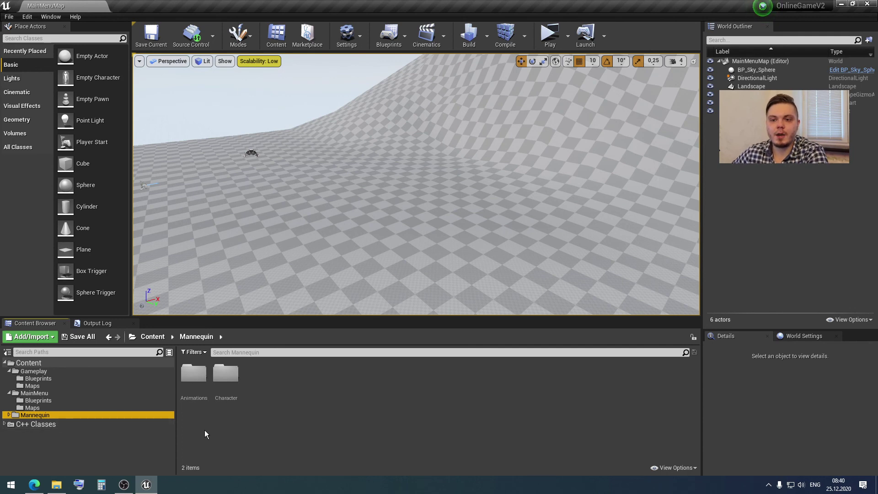
{"action": "left_click", "coordinate": [70, 363]}
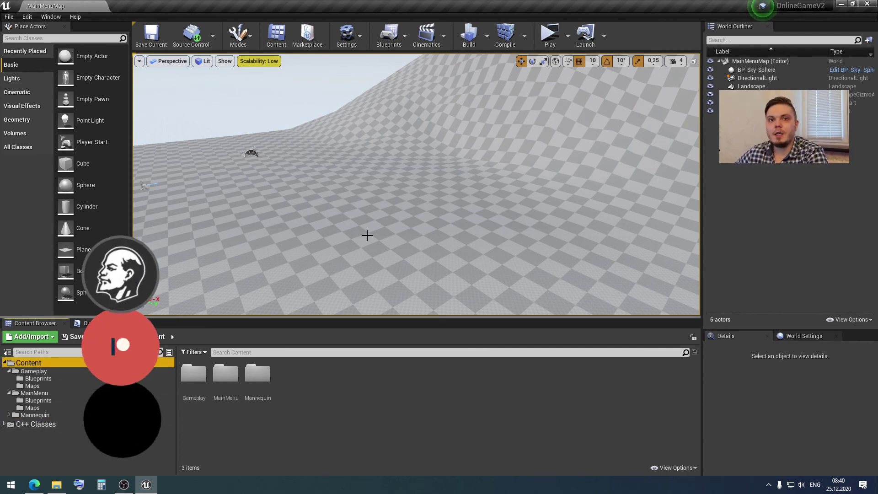
{"action": "right_click_drag", "start_coordinate": [371, 175], "coordinate": [391, 192]}
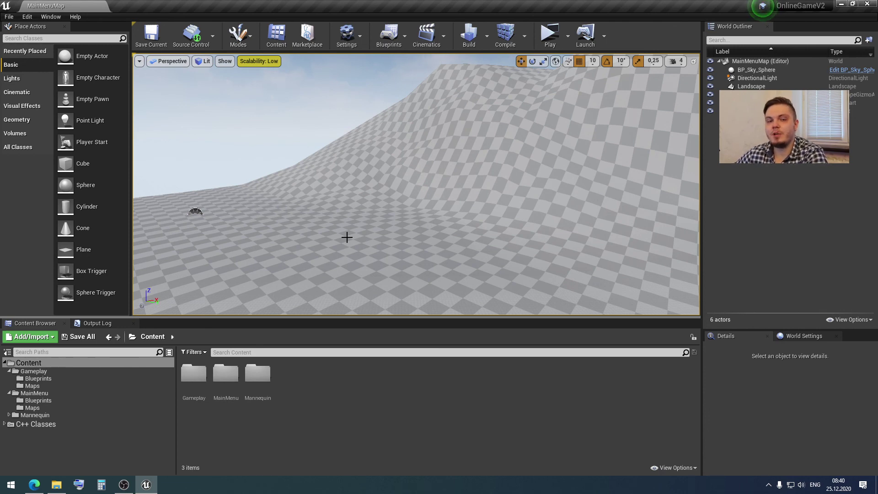
{"action": "right_click_drag", "start_coordinate": [363, 215], "coordinate": [330, 210]}
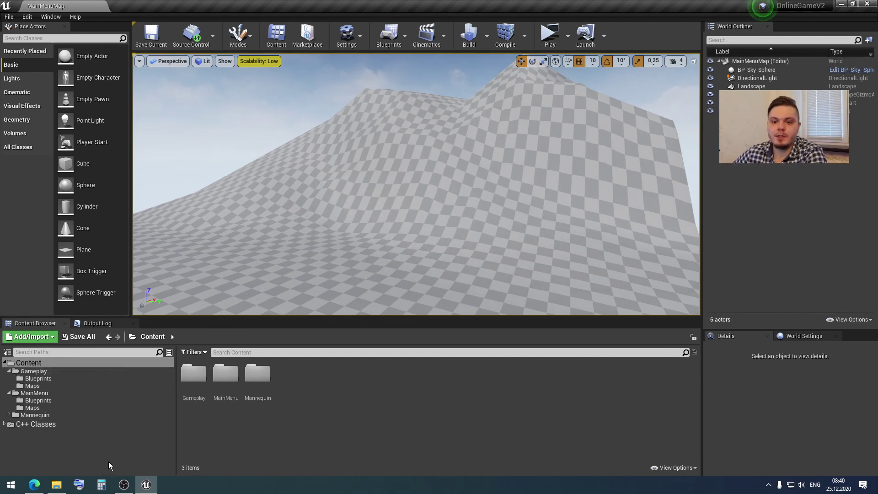
{"action": "left_click", "coordinate": [34, 484]}
{"action": "left_click", "coordinate": [856, 46]}
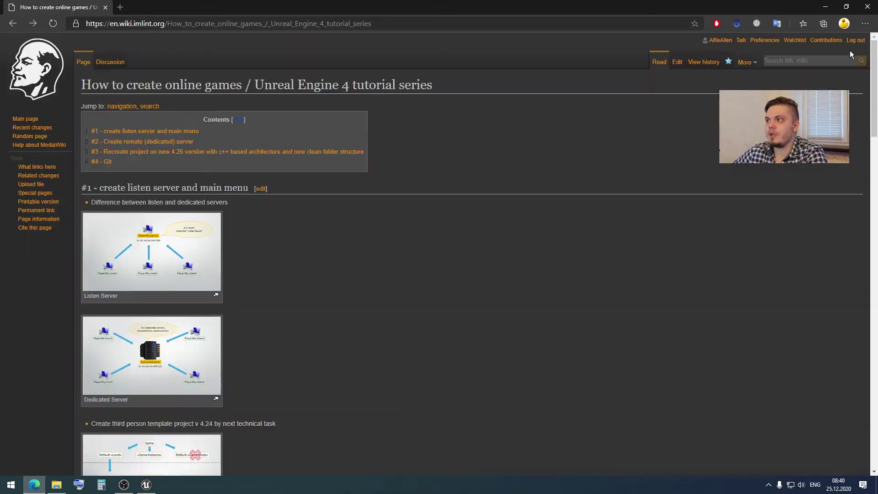
{"action": "scroll", "coordinate": [376, 259], "scroll_direction": "down", "scroll_amount": 4}
{"action": "scroll", "coordinate": [402, 226], "scroll_direction": "up", "scroll_amount": 4}
{"action": "left_click", "coordinate": [188, 171]}
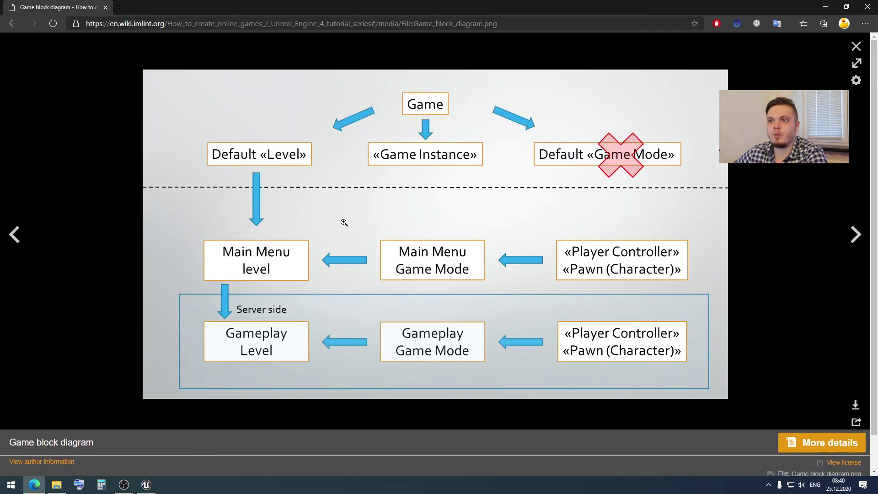
{"action": "left_click", "coordinate": [836, 58]}
{"action": "scroll", "coordinate": [375, 311], "scroll_direction": "down", "scroll_amount": 10}
{"action": "left_click", "coordinate": [173, 226]}
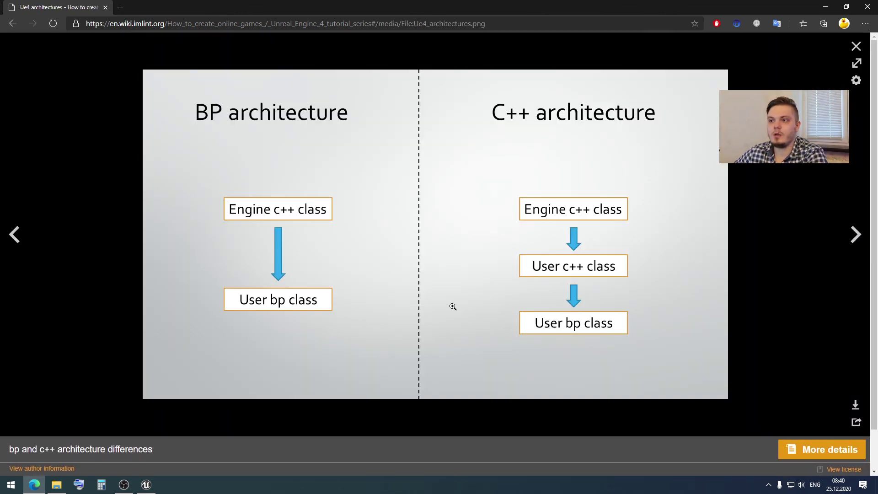
{"action": "left_click", "coordinate": [826, 7]}
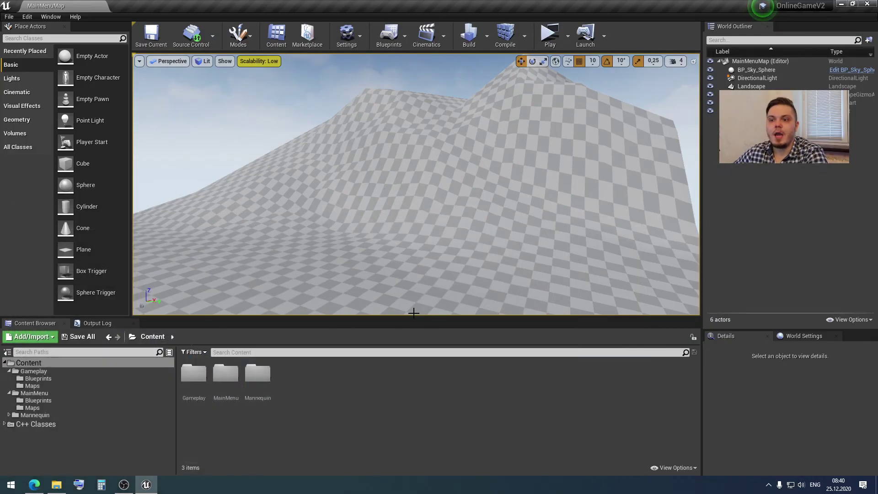